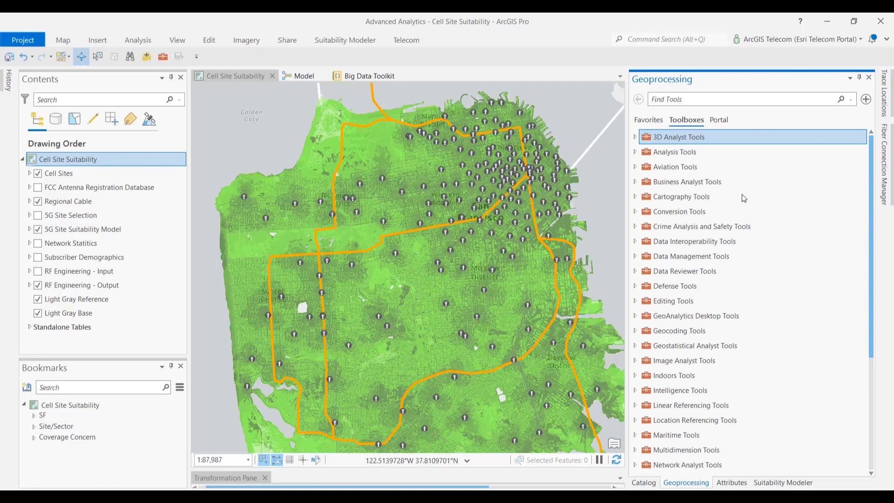
# Expand Analysis Tools and its Proximity toolset to list Buffer, Near and Multiple Ring Buffer.
pyautogui.scroll(-4, 674, 141)
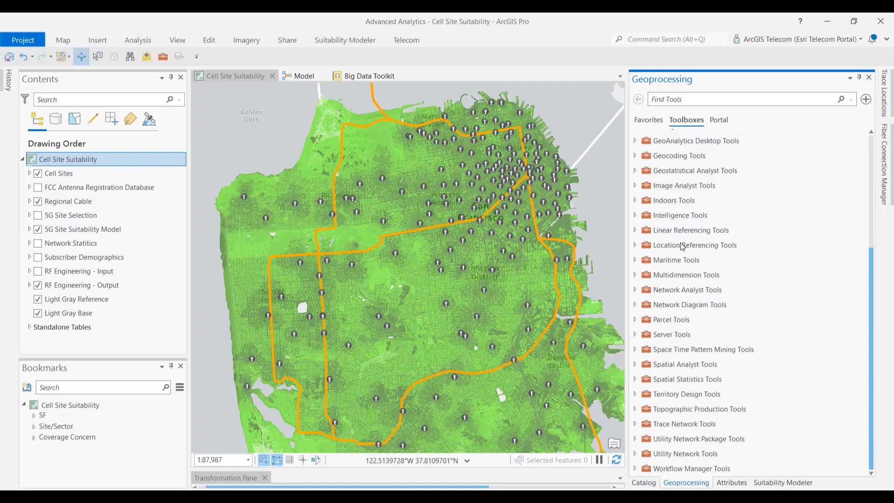
pyautogui.scroll(3, 689, 317)
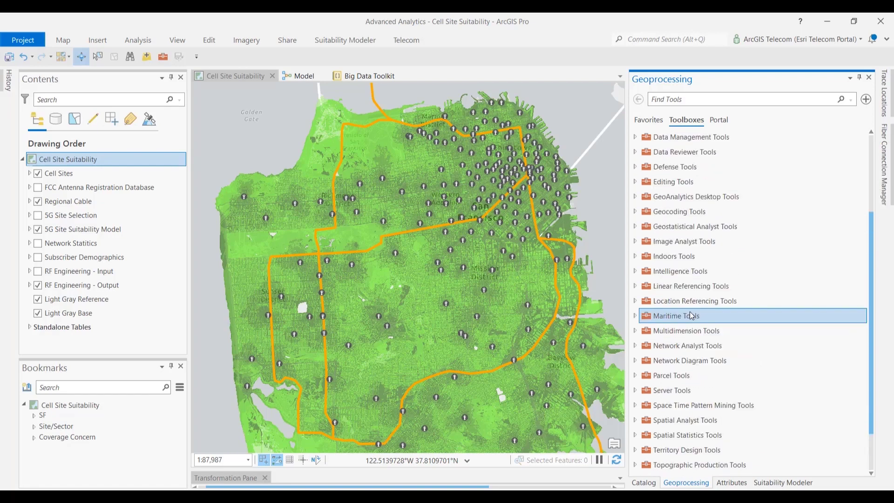
pyautogui.scroll(1, 693, 297)
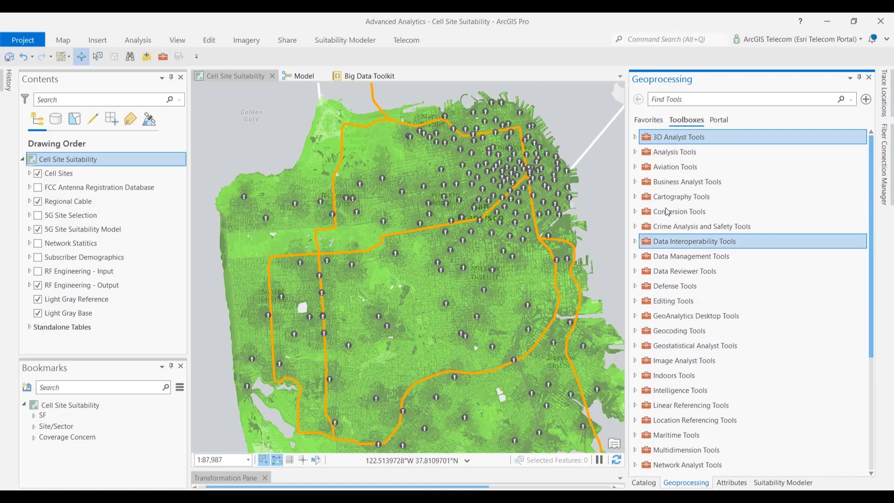
pyautogui.click(634, 152)
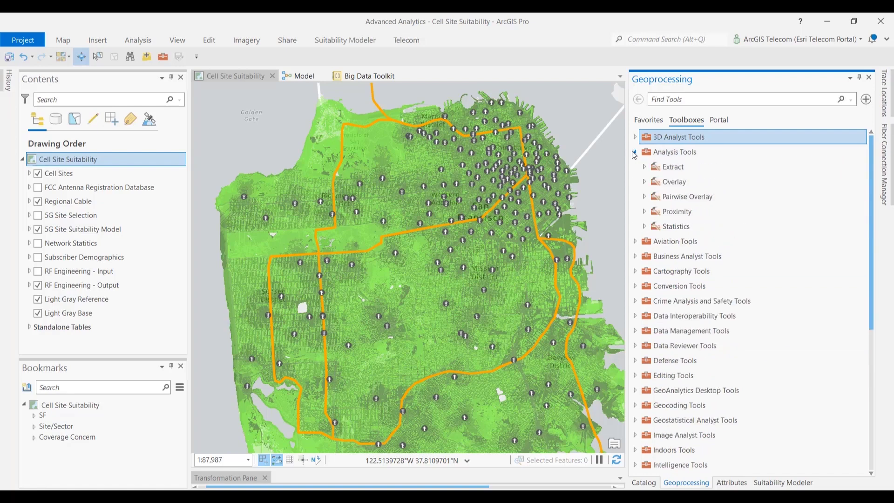
pyautogui.click(645, 213)
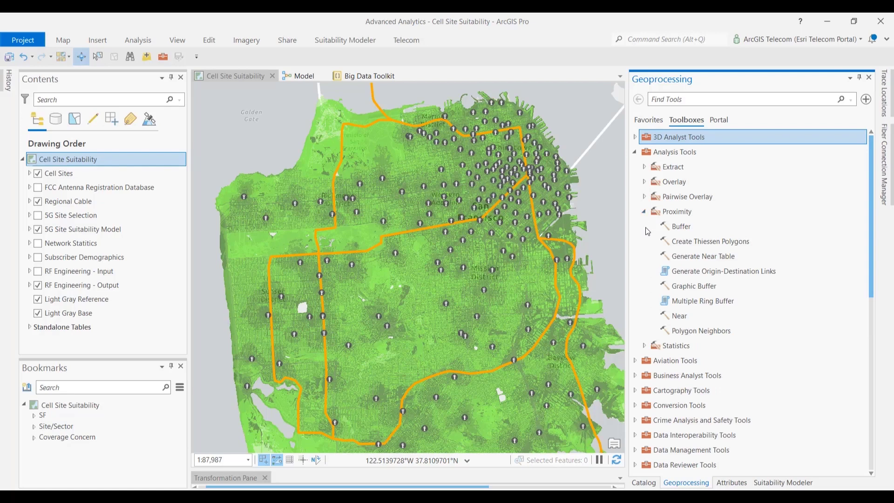
# Open the Suitability Modeler for the 5G Site Suitability Model and hide the RF Engineering - Output layer.
pyautogui.click(138, 41)
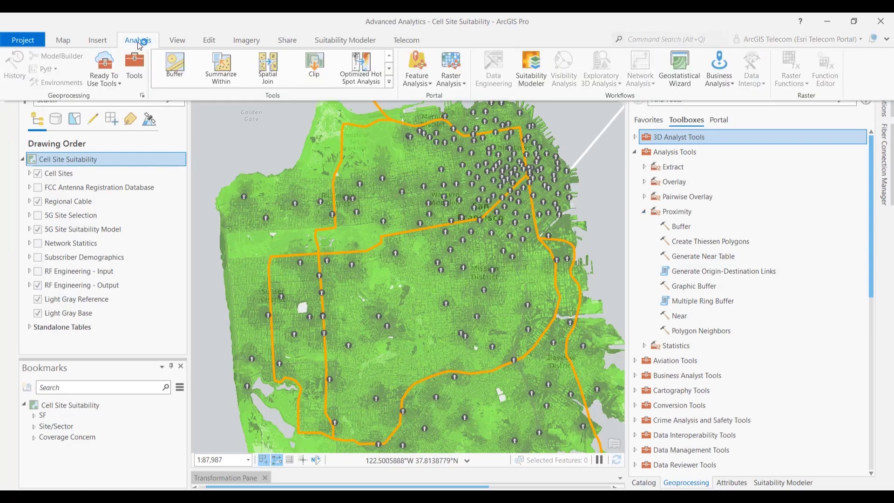
pyautogui.click(529, 81)
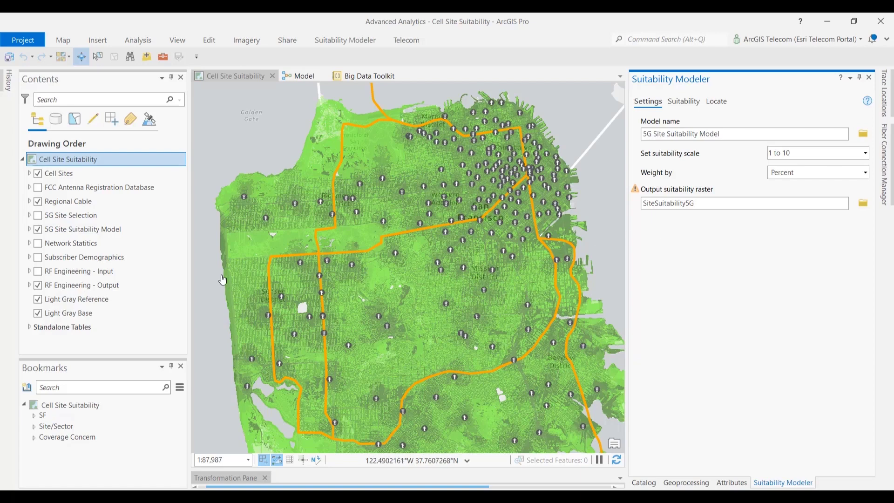
pyautogui.click(37, 286)
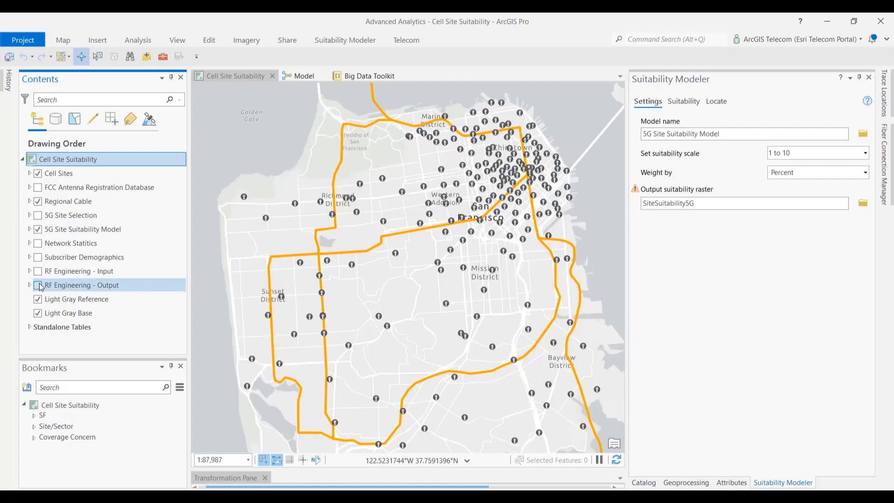
# Hide Cell Sites and switch on the expanded Subscriber Demographics group.
pyautogui.click(39, 174)
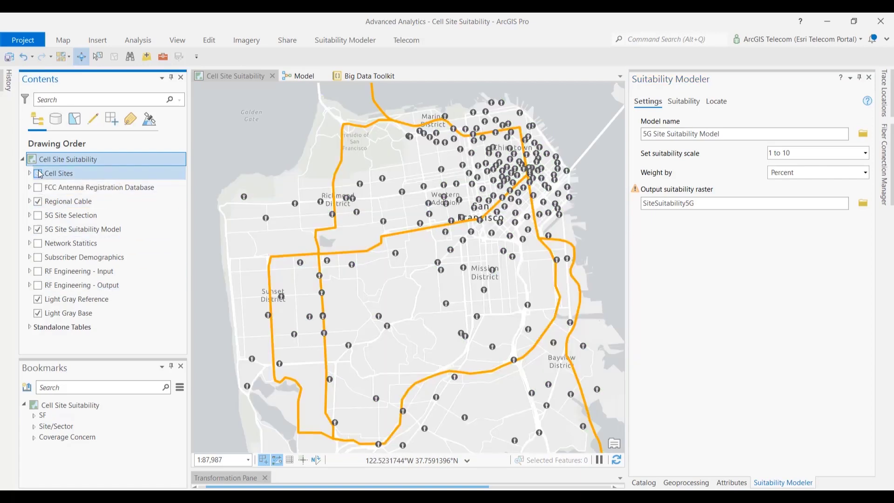
pyautogui.click(30, 258)
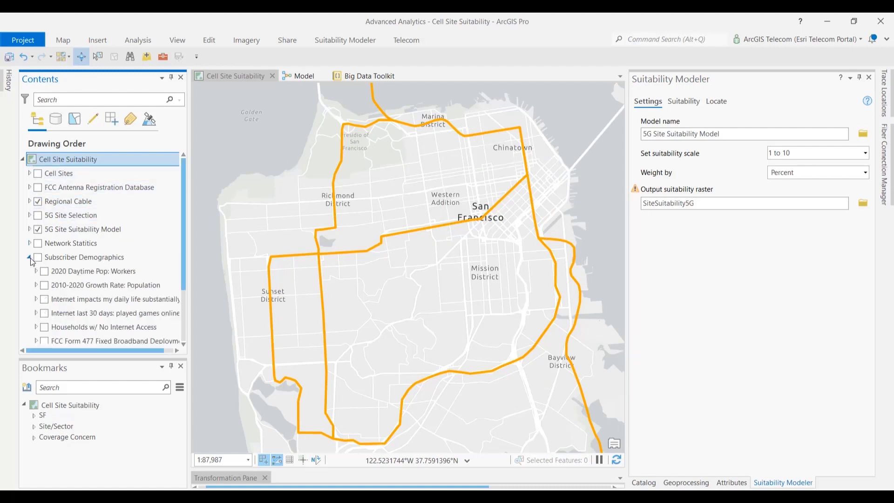
pyautogui.click(38, 258)
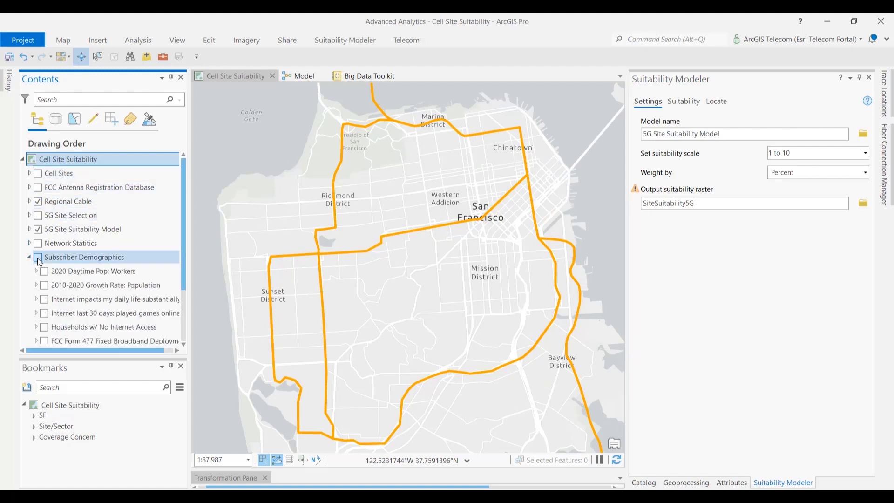
# Preview the population growth, households without internet and FCC Form 477 layers, then switch the group off.
pyautogui.click(46, 285)
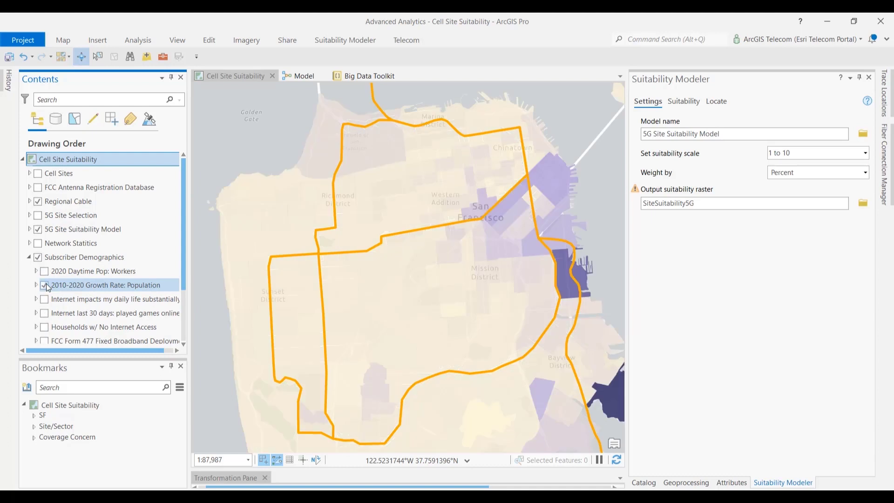
pyautogui.click(45, 285)
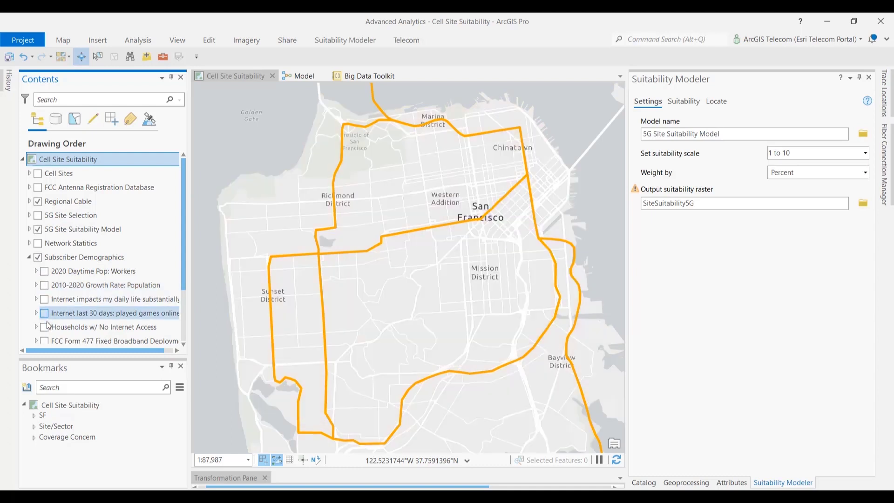
pyautogui.click(45, 327)
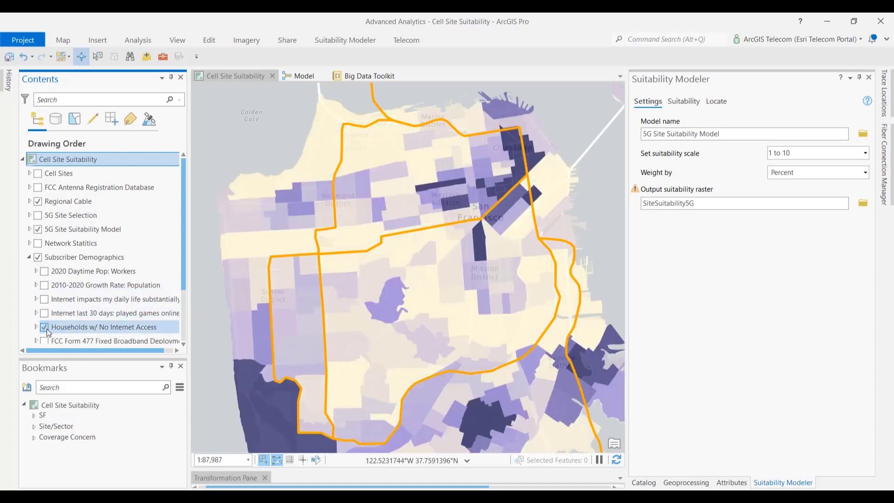
pyautogui.click(44, 329)
pyautogui.click(44, 341)
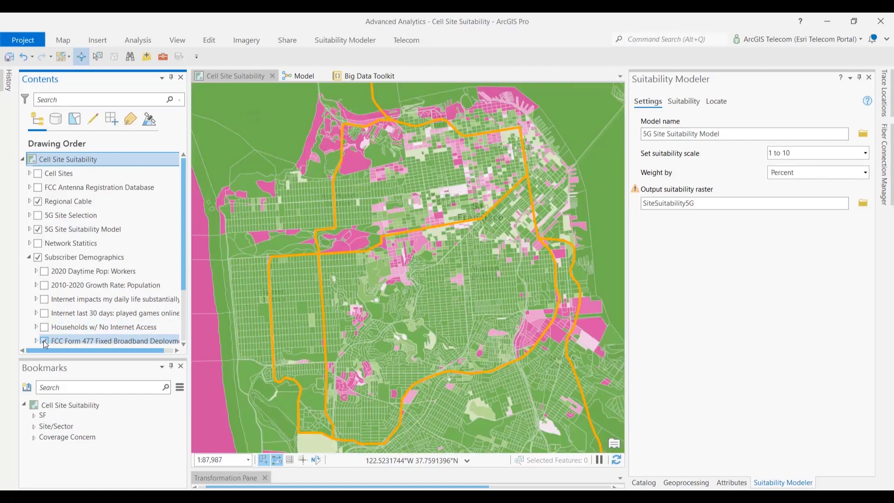
pyautogui.click(45, 341)
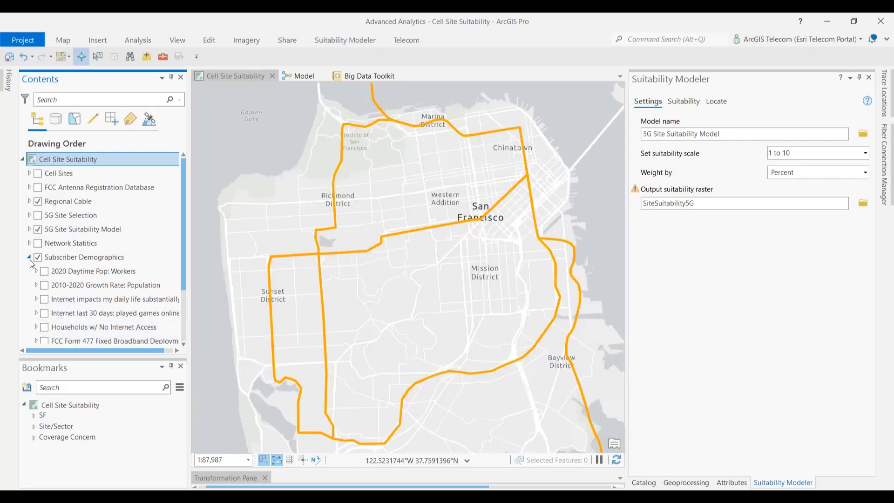
pyautogui.click(37, 258)
pyautogui.click(28, 257)
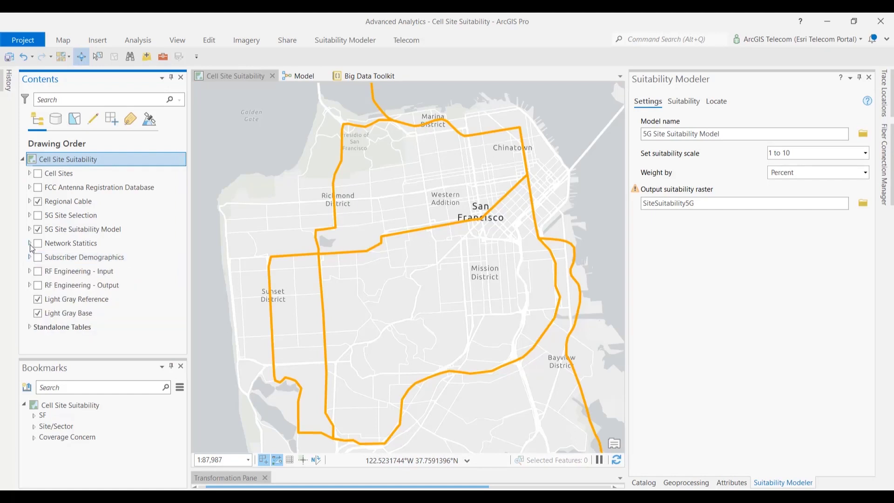
pyautogui.click(29, 243)
pyautogui.click(38, 243)
pyautogui.click(45, 257)
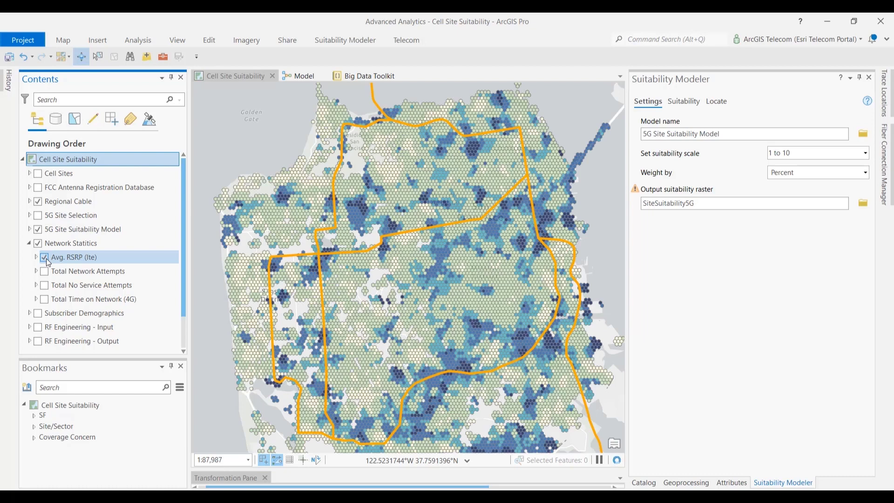
pyautogui.click(44, 257)
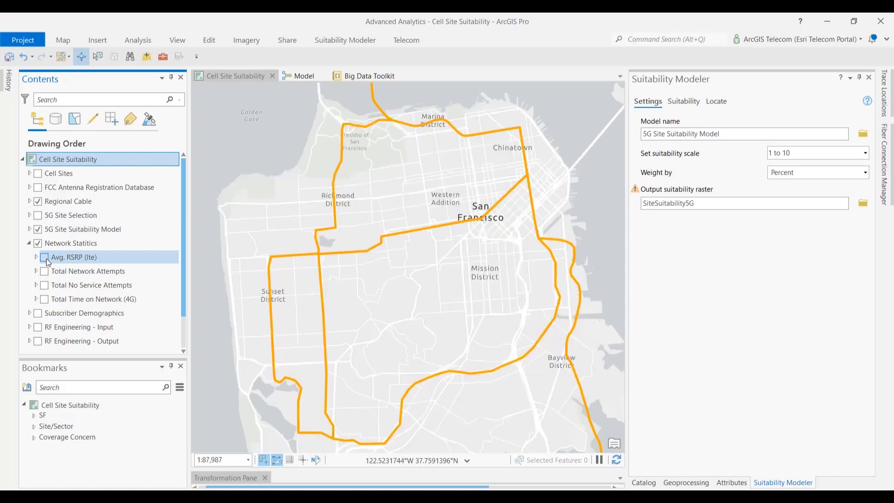
pyautogui.click(45, 286)
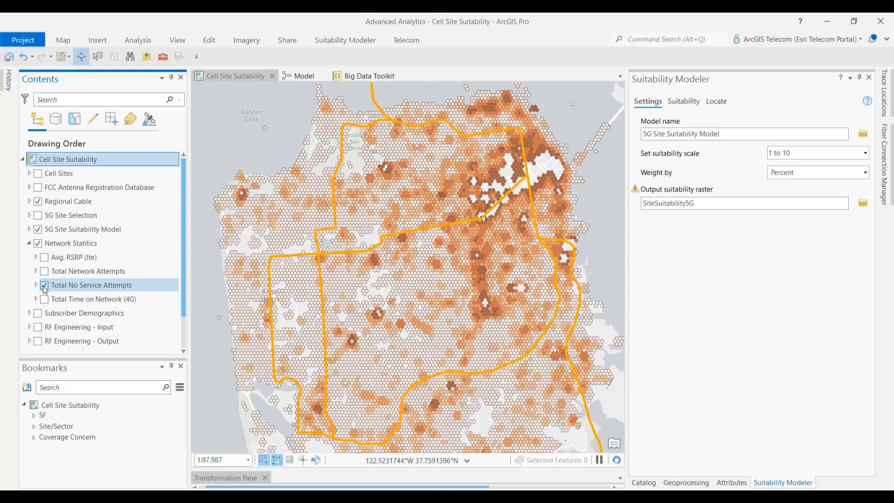
pyautogui.click(44, 286)
pyautogui.click(38, 243)
pyautogui.click(30, 243)
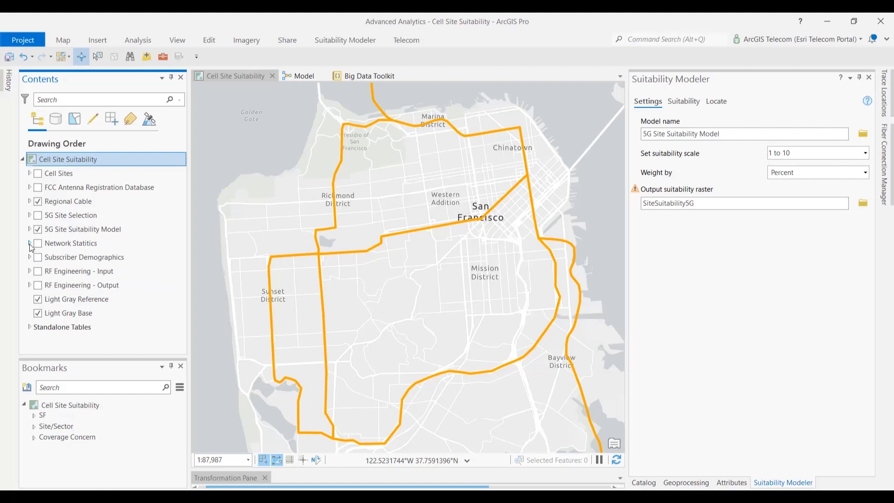
pyautogui.click(690, 105)
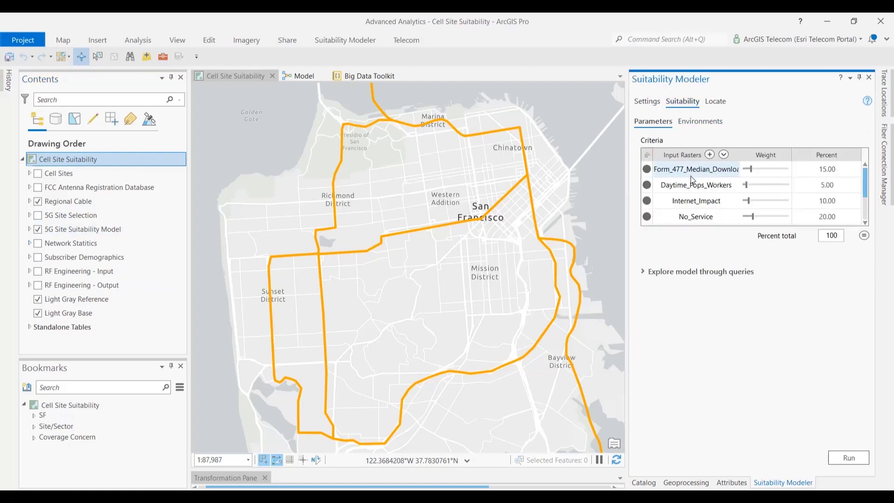
# Show the RSRP criterion's transformation settings with its suitability distribution and classes in view.
pyautogui.scroll(-3, 689, 220)
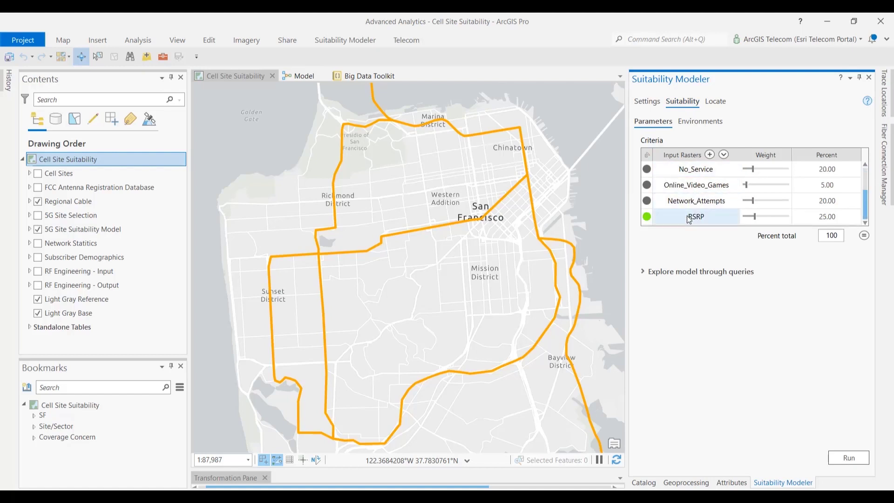
pyautogui.click(225, 478)
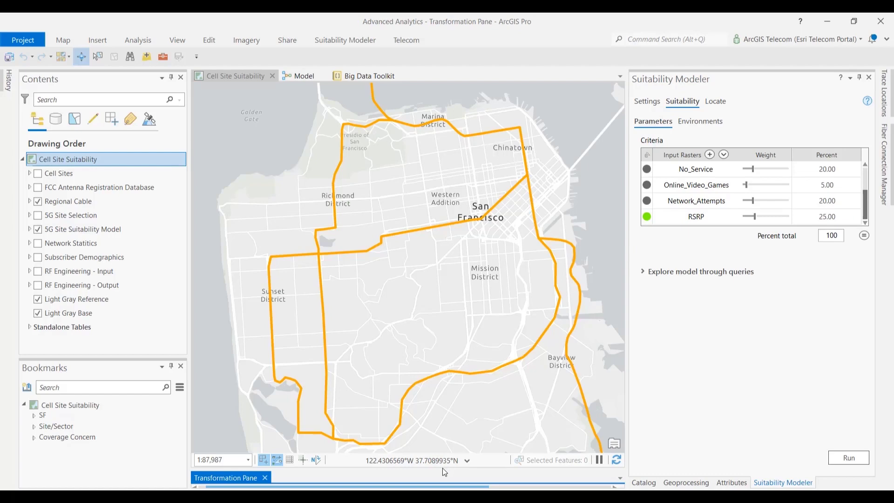
pyautogui.moveTo(444, 469); pyautogui.dragTo(449, 255)
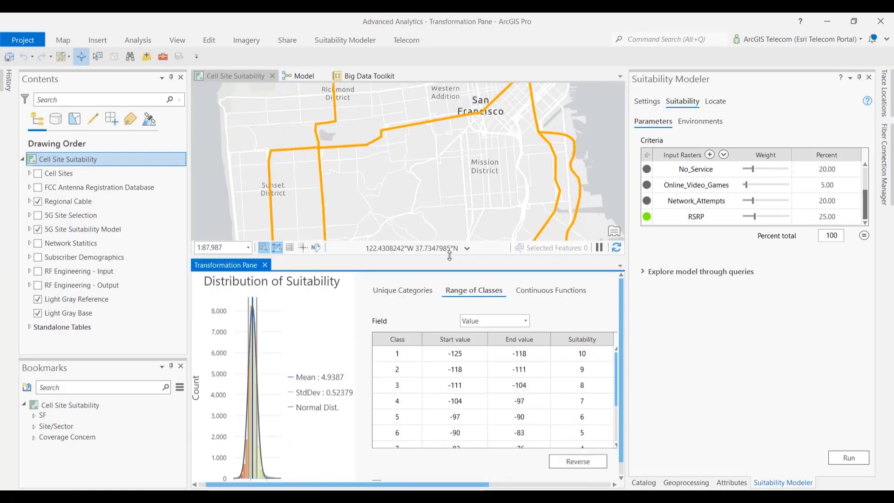
# Expand the 5G Site Suitability Model layer and turn on Transformed RSRP.
pyautogui.click(30, 229)
pyautogui.scroll(-4, 43, 278)
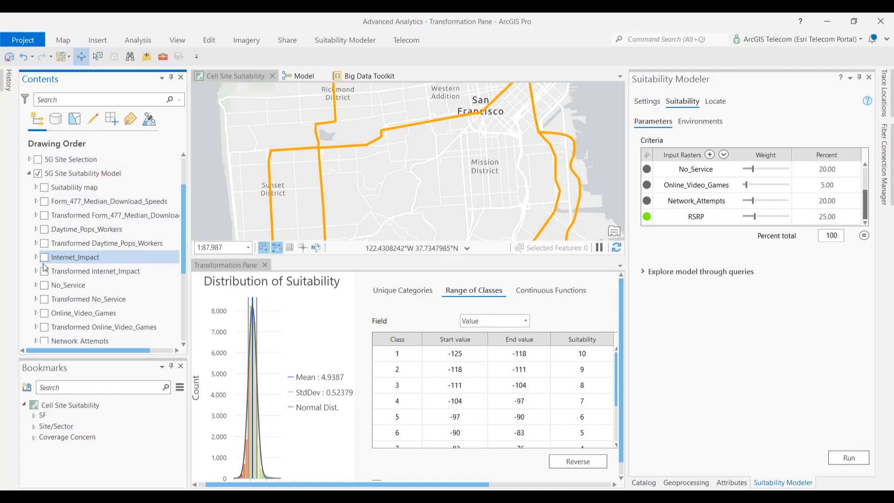
pyautogui.click(44, 271)
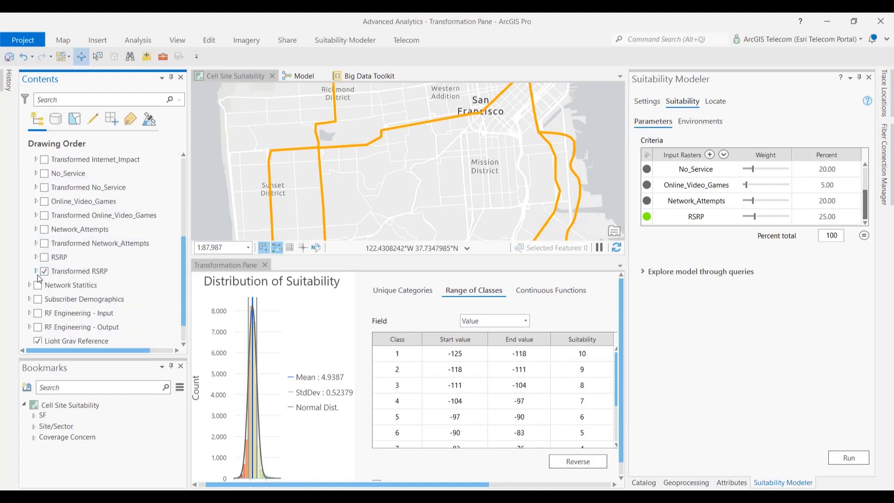
# Review the Transformed RSRP legend classes zoomed out over San Francisco, then turn off and collapse the layer.
pyautogui.click(36, 271)
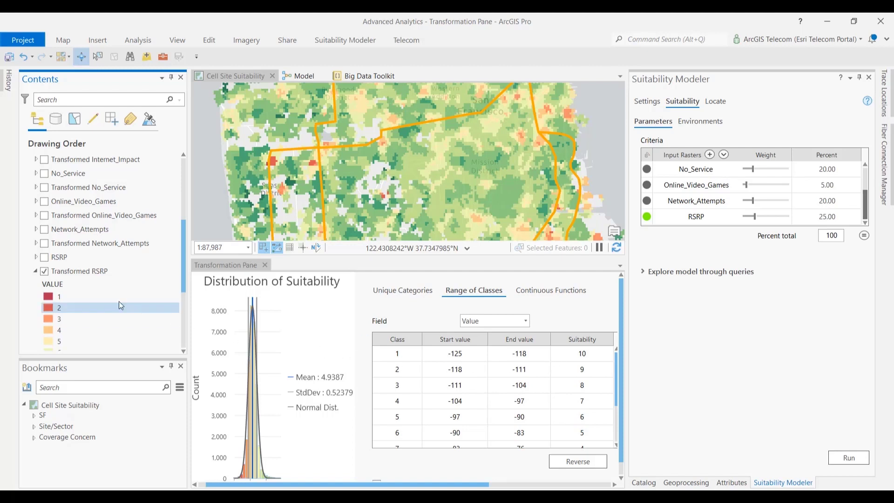
pyautogui.scroll(-4, 116, 300)
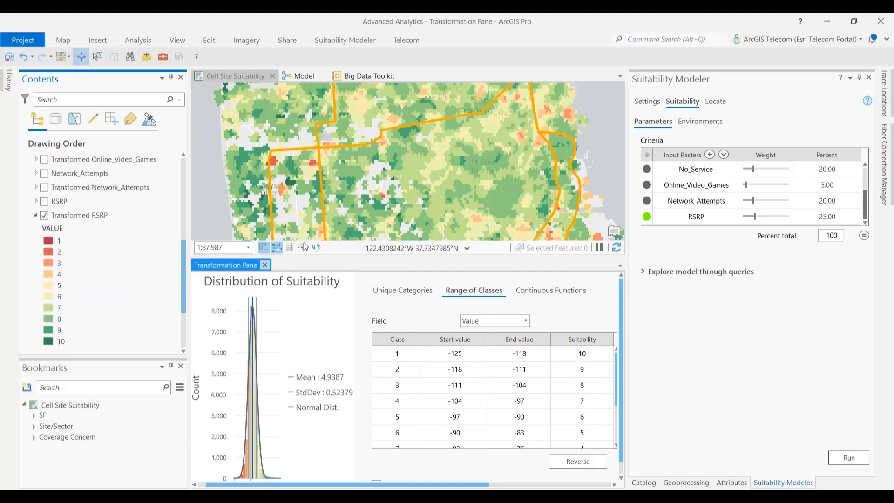
pyautogui.scroll(-3, 378, 179)
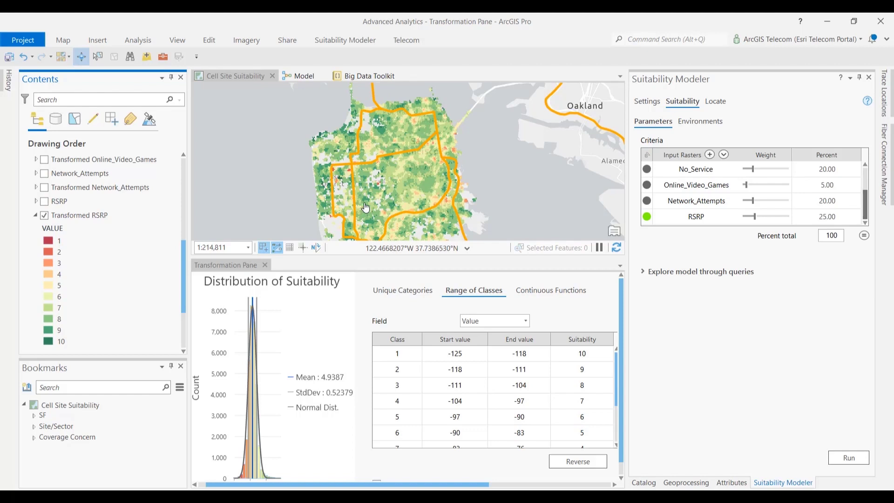
pyautogui.click(45, 215)
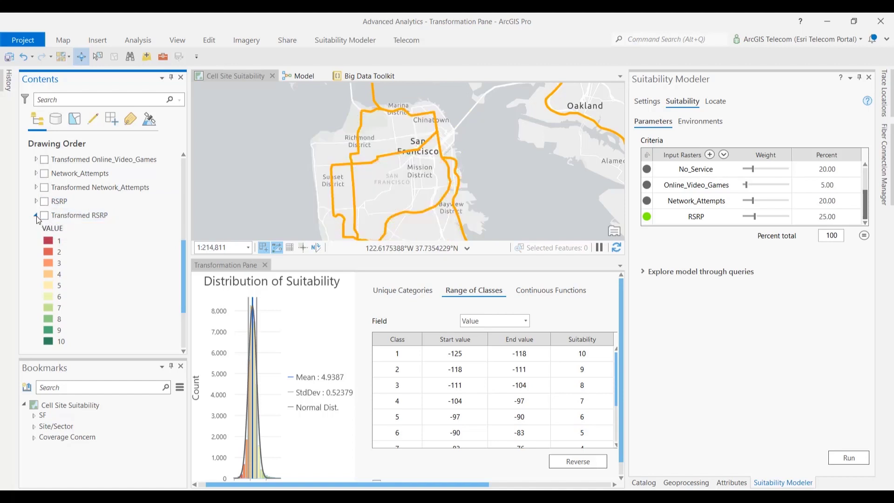
pyautogui.click(37, 216)
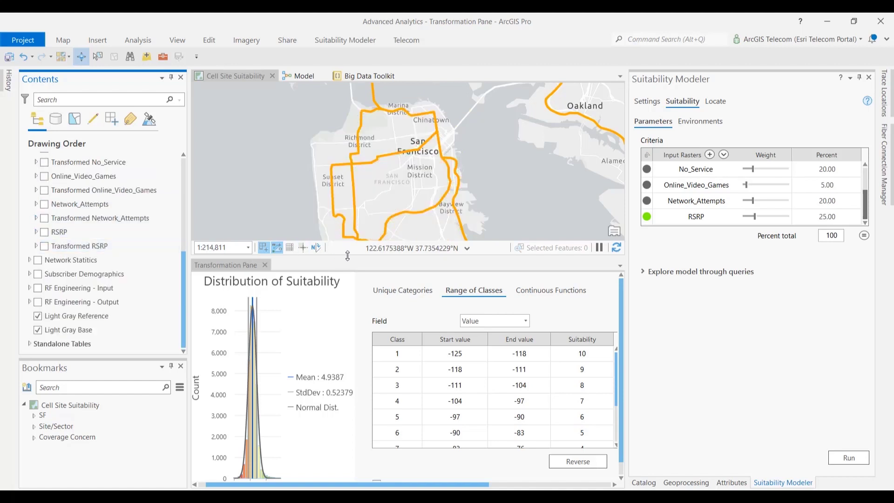
# Shrink the Transformation Pane and display the 1-10 Suitability map layer zoomed into San Francisco.
pyautogui.moveTo(349, 257); pyautogui.dragTo(336, 468)
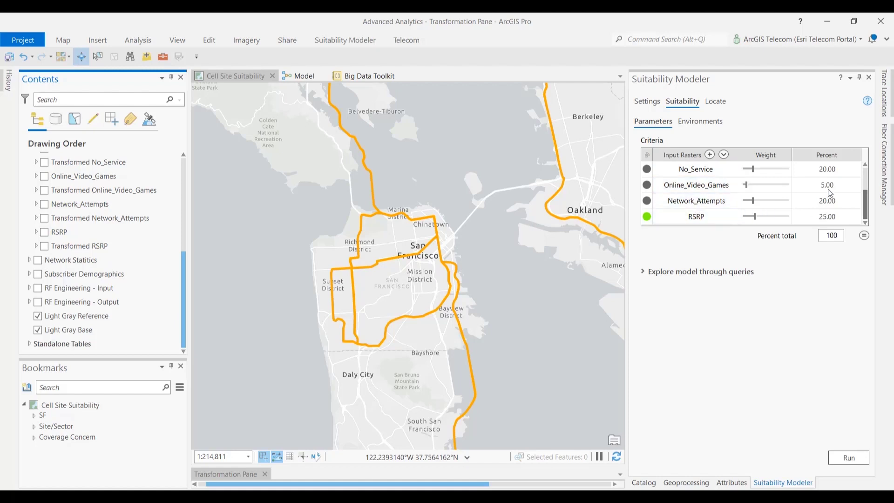
pyautogui.scroll(2, 830, 182)
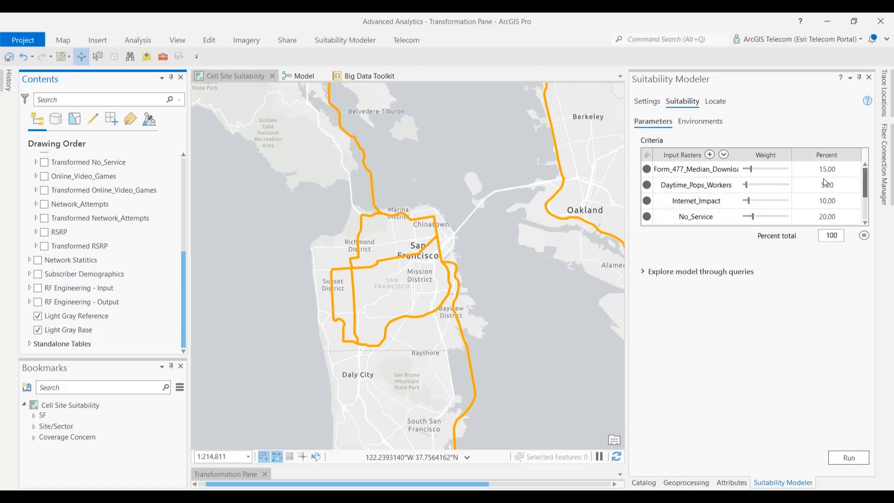
pyautogui.scroll(5, 107, 254)
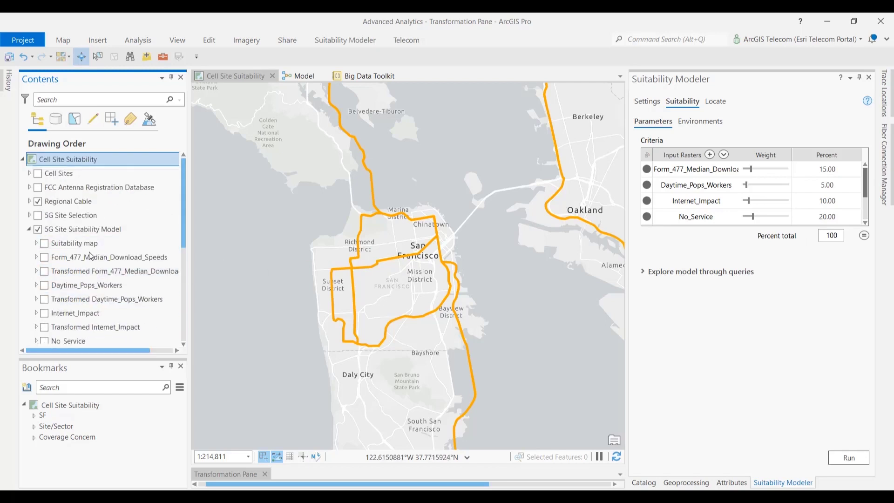
pyautogui.click(36, 243)
pyautogui.click(44, 244)
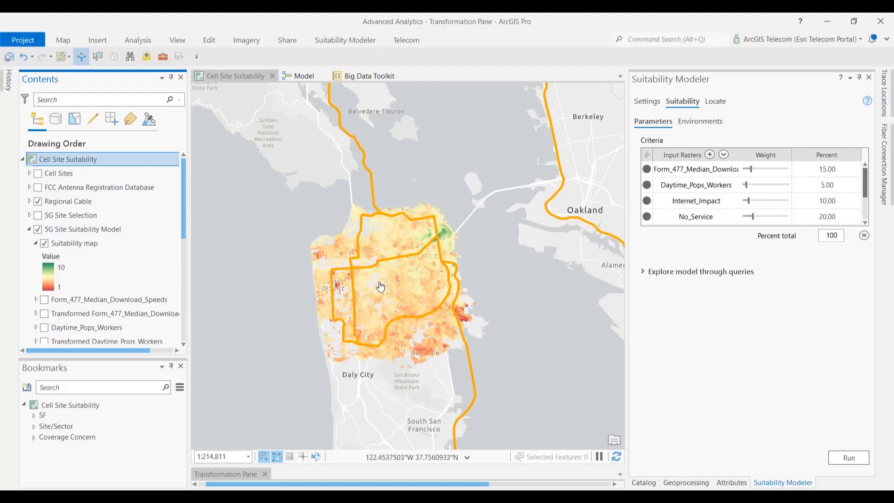
pyautogui.scroll(1, 384, 277)
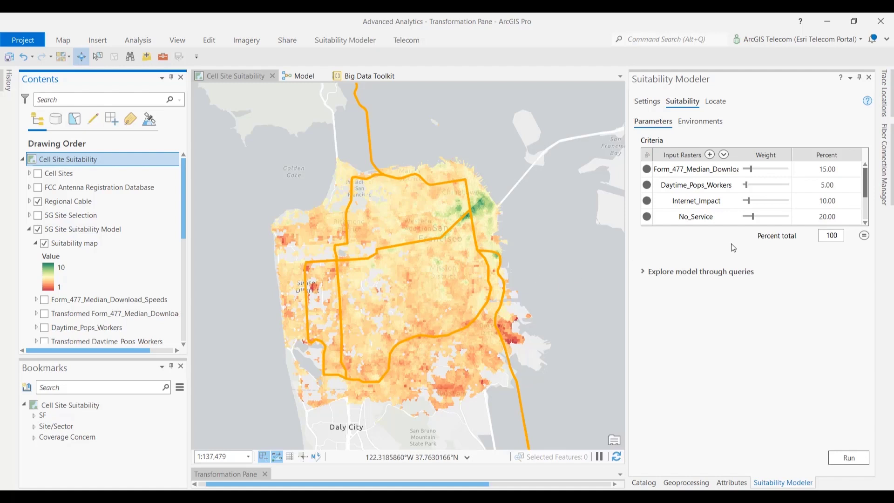
pyautogui.click(834, 185)
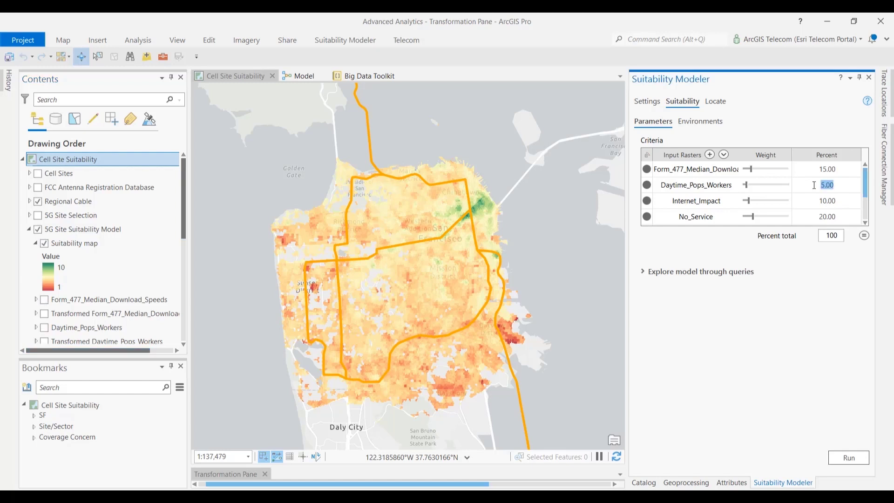
pyautogui.write('30')
pyautogui.press('Return')
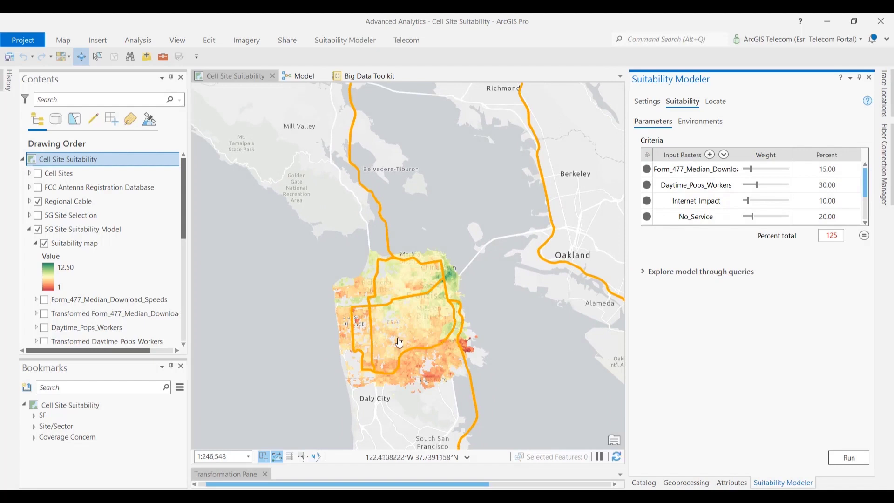
pyautogui.scroll(3, 399, 342)
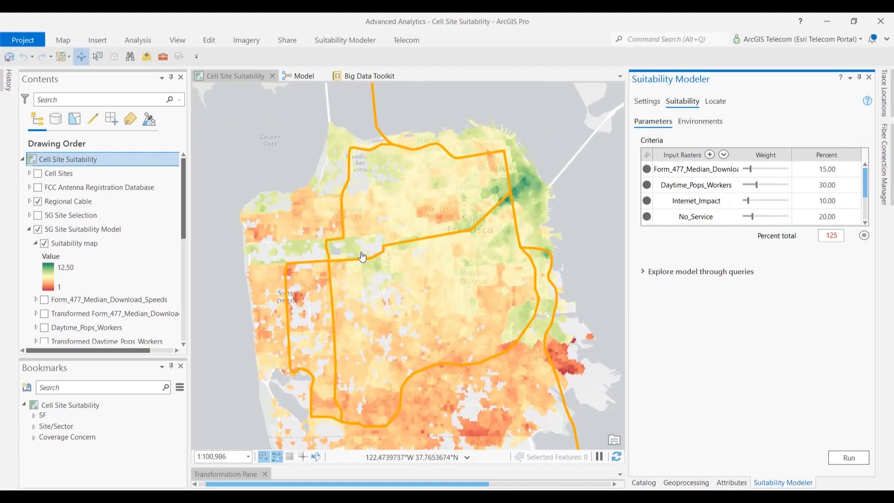
pyautogui.click(809, 187)
pyautogui.write('5')
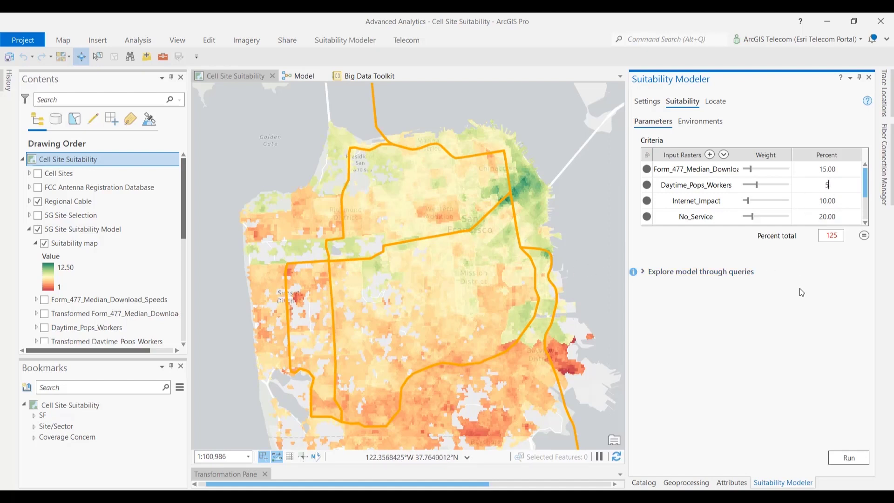
pyautogui.click(801, 263)
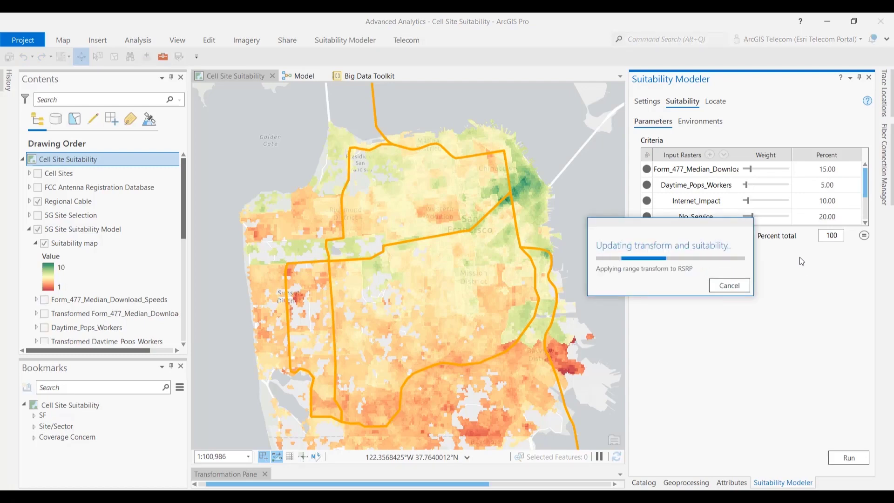
pyautogui.scroll(-3, 501, 368)
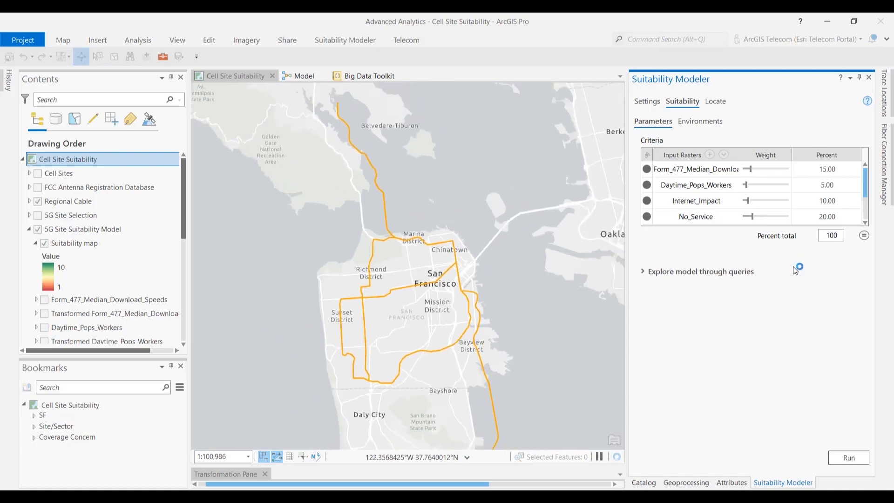
pyautogui.click(140, 416)
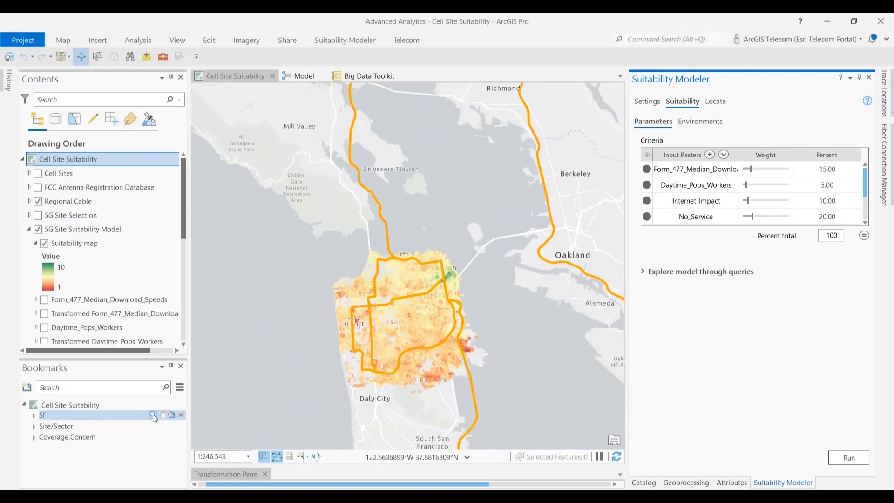
pyautogui.click(153, 415)
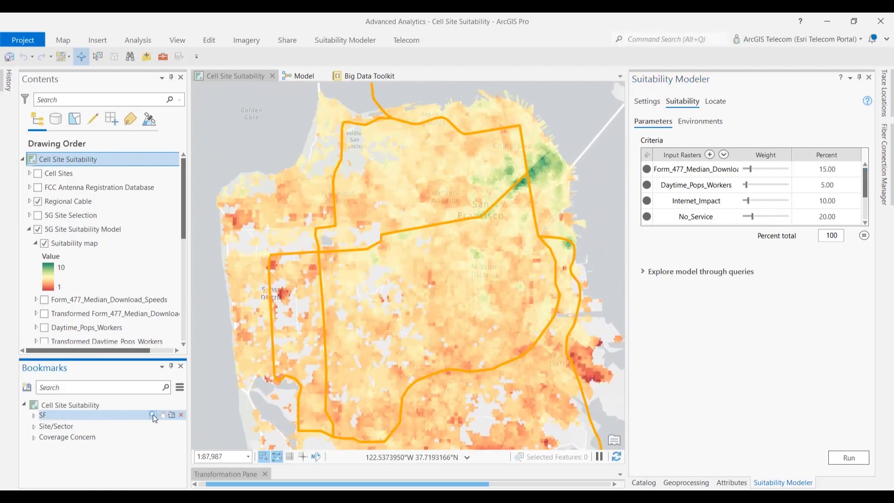
pyautogui.click(39, 216)
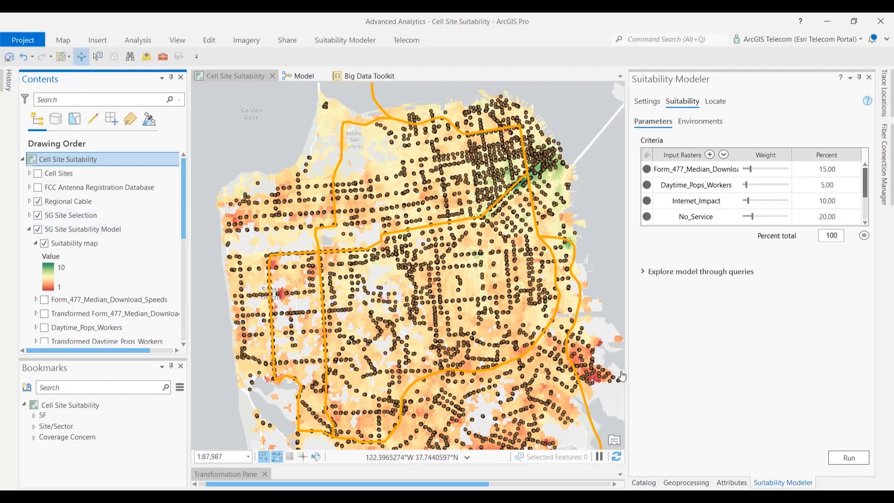
# Find and open the Extract Values to Points tool in Geoprocessing.
pyautogui.click(691, 484)
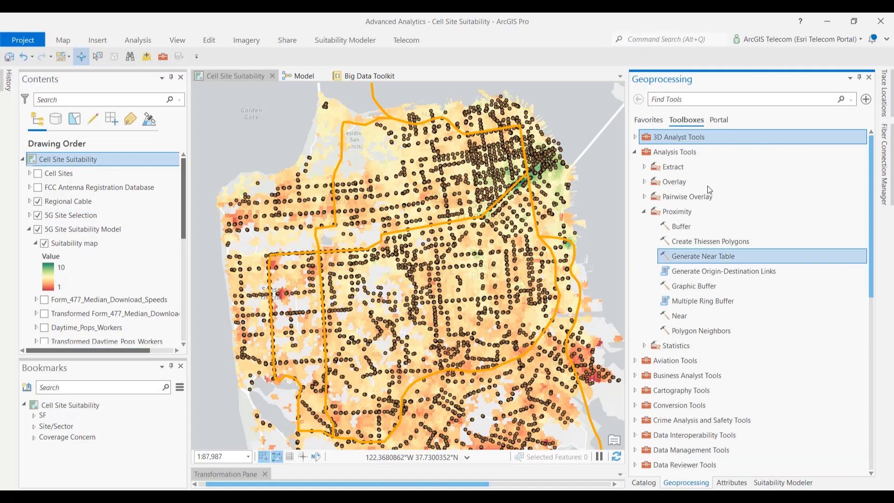
pyautogui.click(687, 99)
pyautogui.write('extract values to points')
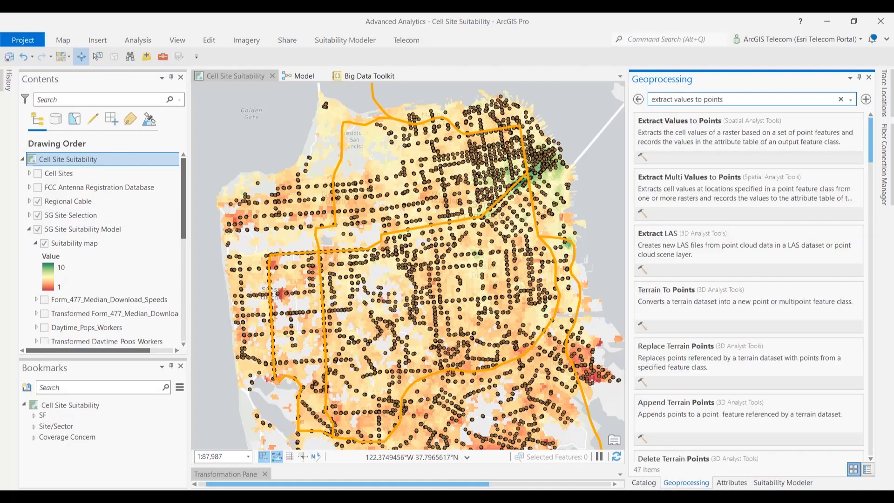
pyautogui.click(678, 144)
# Extract Suitability map values at Approved 5G Sites into SiteSuitability.gdb's Suitable5GPoles_SuitabilityResults.
pyautogui.click(830, 172)
pyautogui.click(747, 236)
pyautogui.click(851, 197)
pyautogui.click(853, 208)
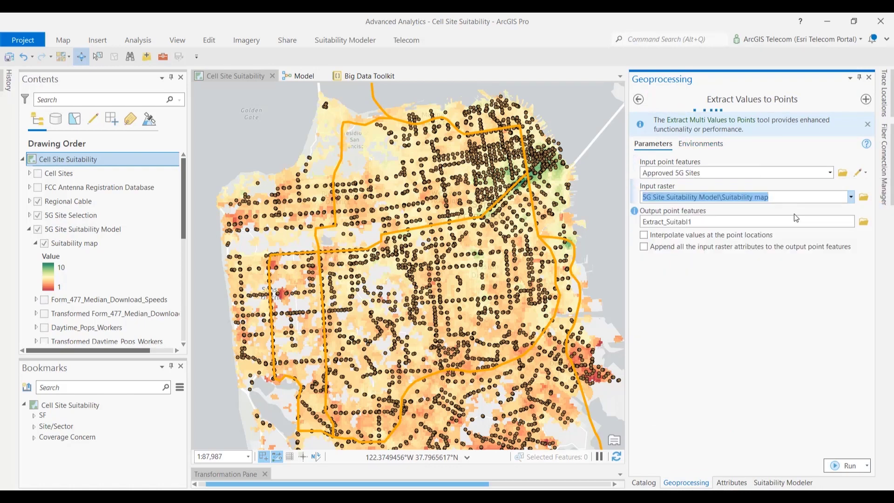
pyautogui.click(864, 222)
pyautogui.doubleClick(385, 209)
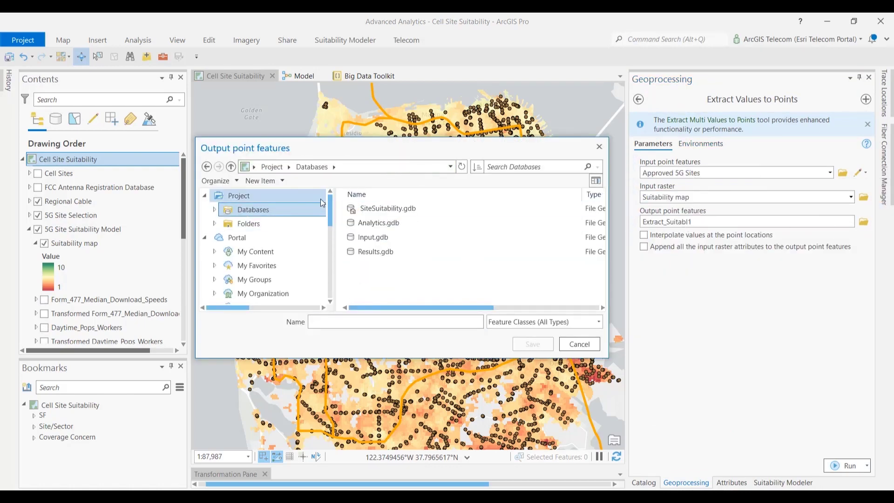
pyautogui.doubleClick(387, 209)
pyautogui.scroll(-3, 419, 252)
pyautogui.click(400, 280)
pyautogui.click(533, 344)
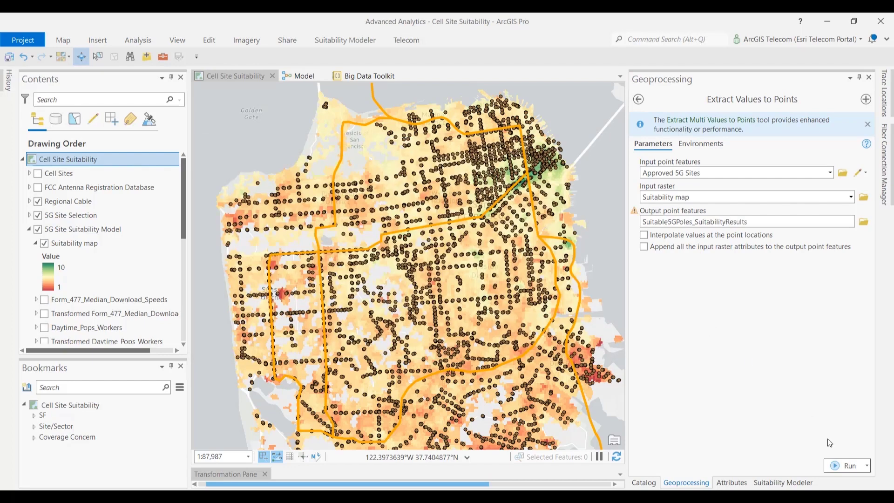
pyautogui.click(845, 466)
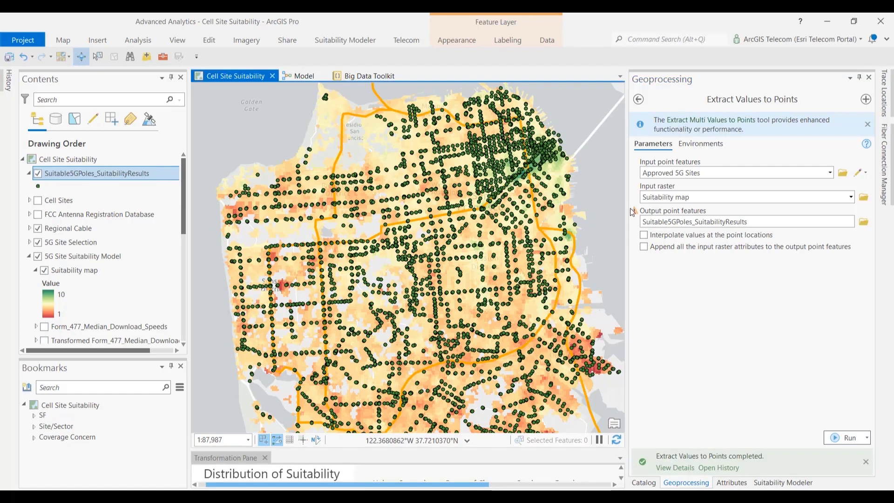
# Open Select Layer By Attribute from a 'select by' tool search.
pyautogui.click(638, 99)
pyautogui.write('select by')
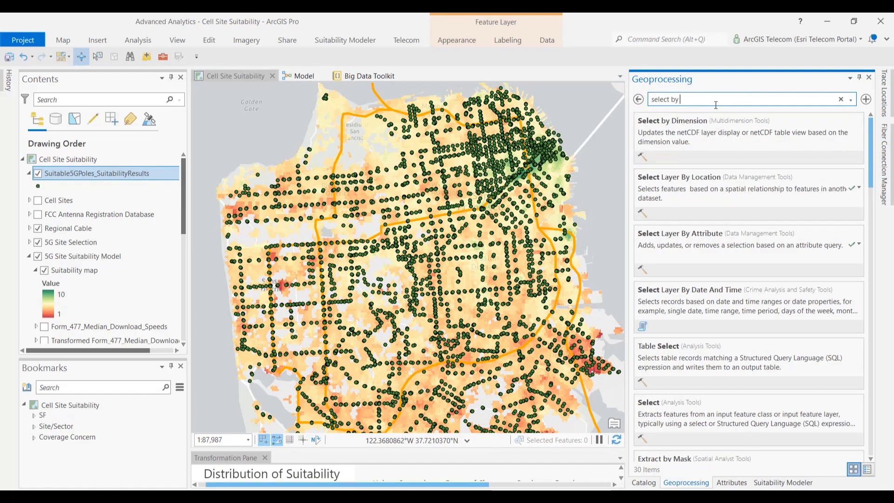
pyautogui.click(711, 243)
# Select Suitable5GPoles_SuitabilityResults rows where RASTERVALU is greater than 7.0.
pyautogui.click(852, 148)
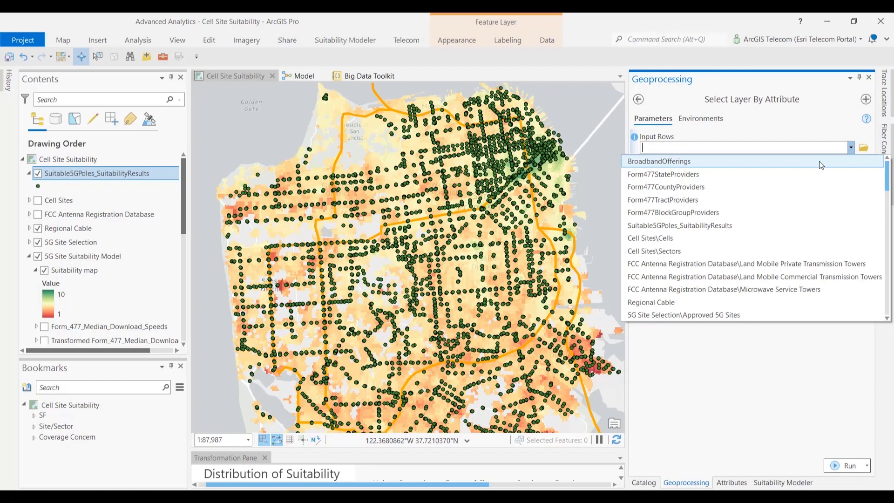
pyautogui.click(745, 226)
pyautogui.click(747, 226)
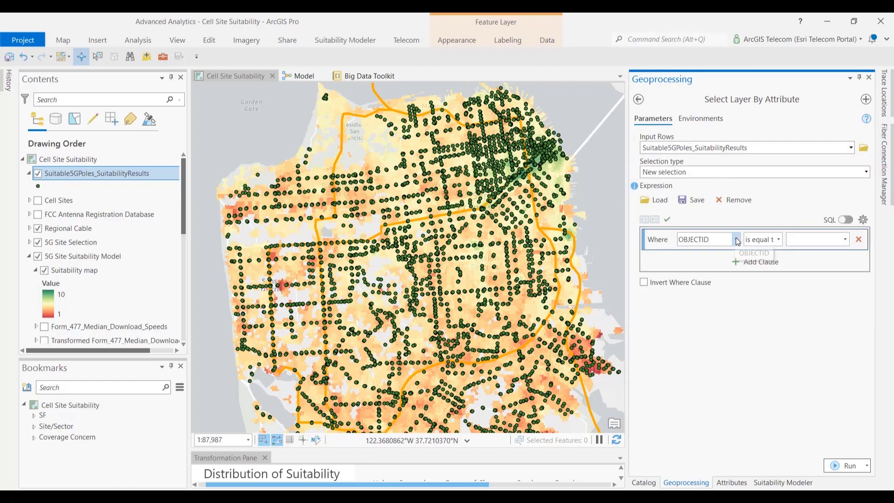
pyautogui.click(781, 243)
pyautogui.click(768, 285)
pyautogui.click(812, 240)
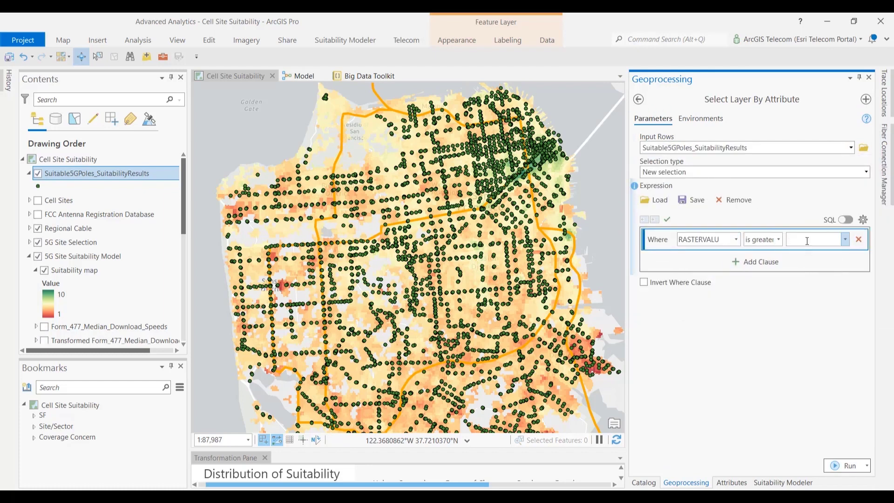
pyautogui.write('7.0')
pyautogui.press('Return')
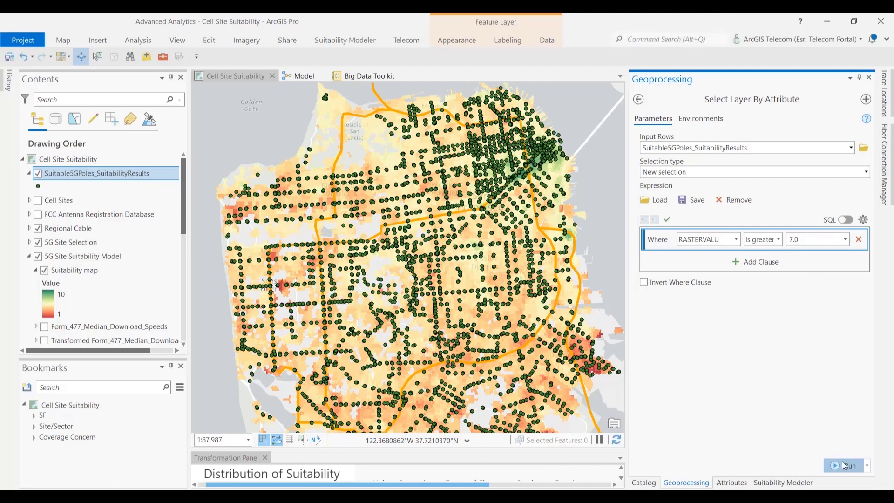
pyautogui.click(638, 99)
# Set up Select Layer By Location with Suitable5GPoles_SuitabilityResults as input and Regional Cable as the selecting layer.
pyautogui.click(668, 189)
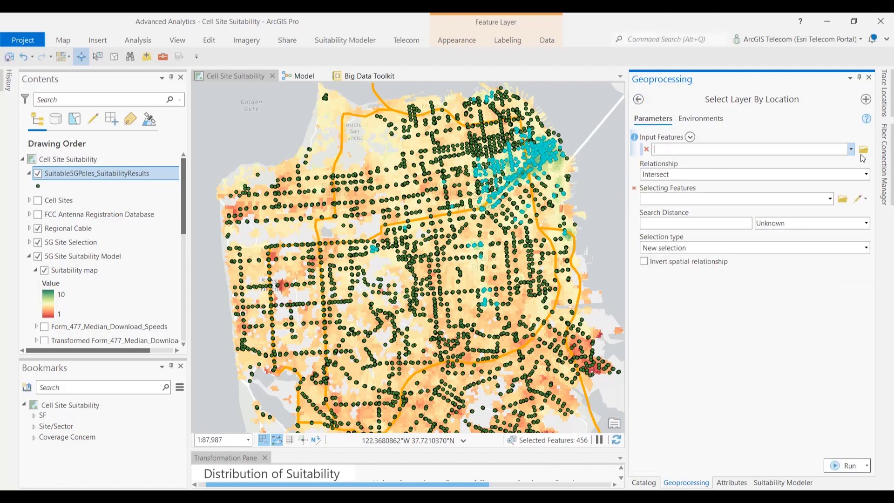
pyautogui.click(852, 149)
pyautogui.click(809, 164)
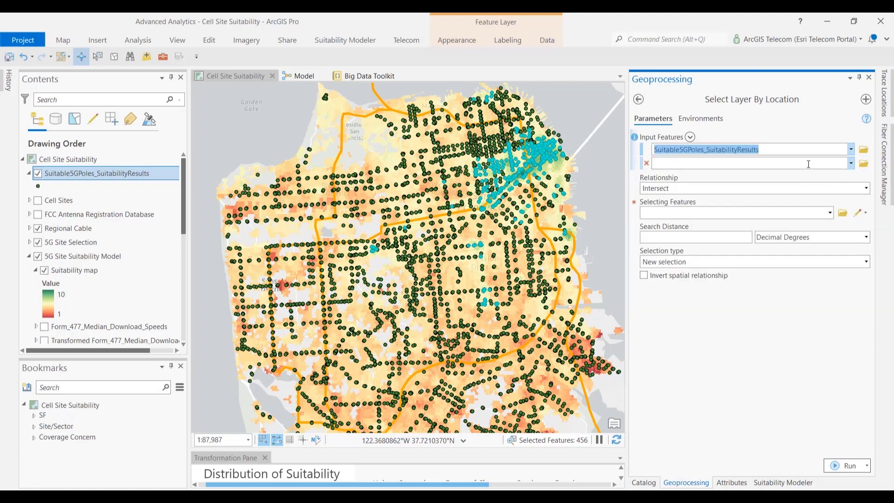
pyautogui.click(830, 212)
pyautogui.click(670, 303)
# Keep only currently selected poles within 500 Feet of the cable, leaving 113 selected.
pyautogui.click(721, 237)
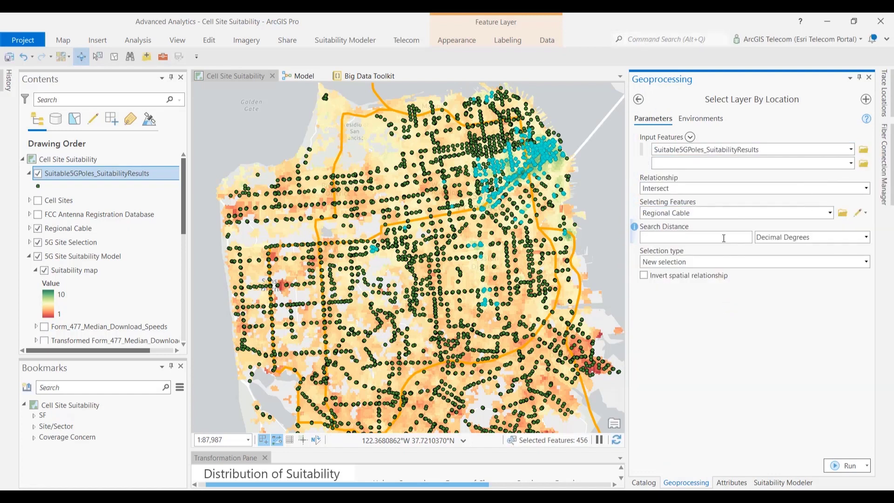
pyautogui.write('500')
pyautogui.click(866, 237)
pyautogui.click(786, 347)
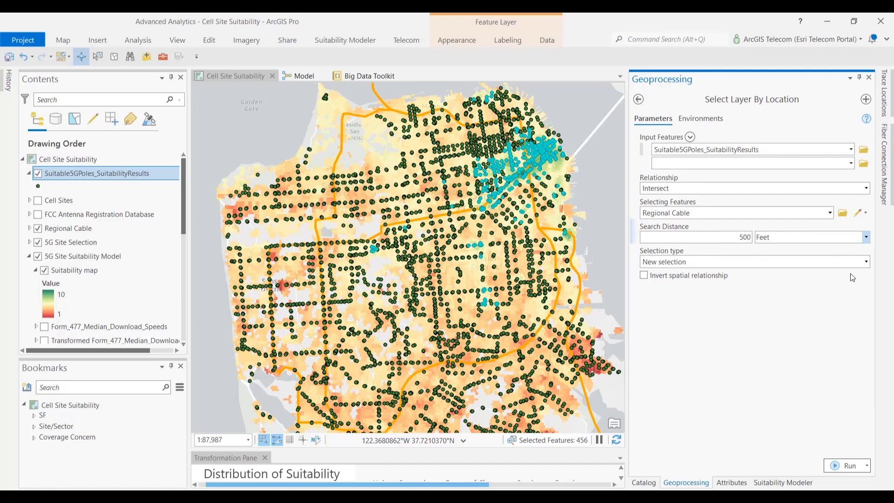
pyautogui.click(867, 262)
pyautogui.click(777, 314)
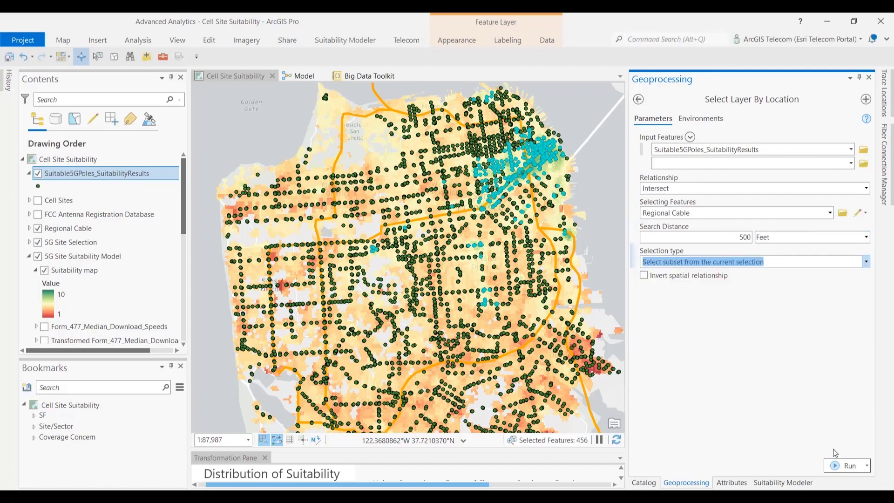
pyautogui.click(844, 465)
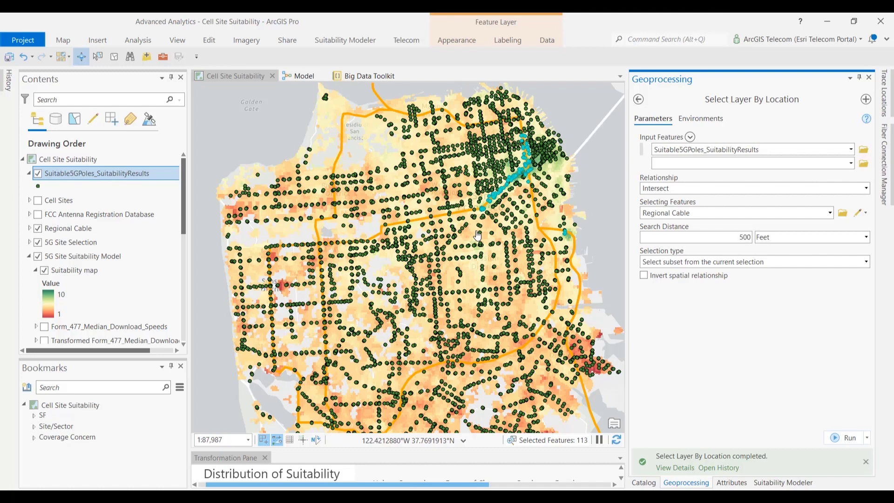
pyautogui.click(8, 86)
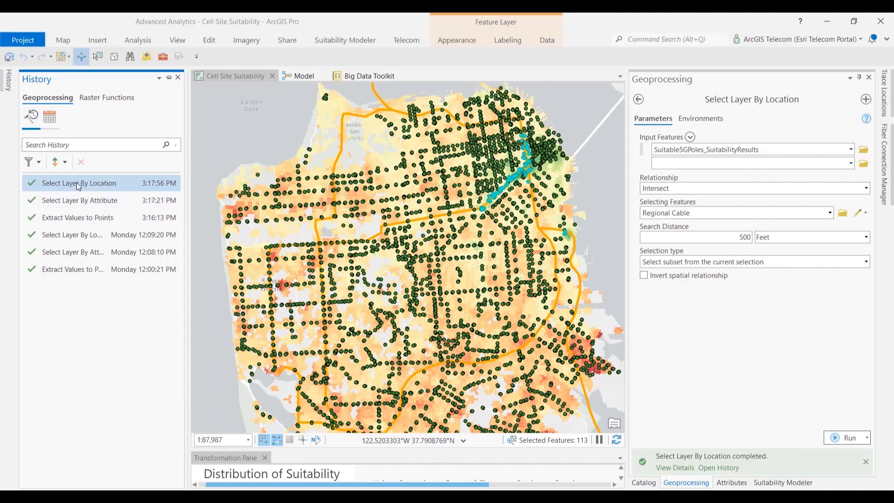
# Reopen the earlier Extract Values to Points run from the geoprocessing History.
pyautogui.moveTo(79, 203)
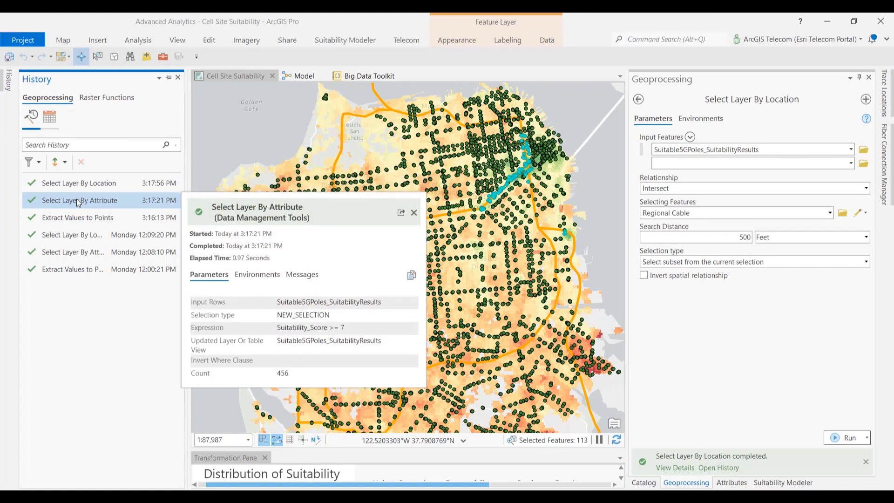
pyautogui.click(76, 219)
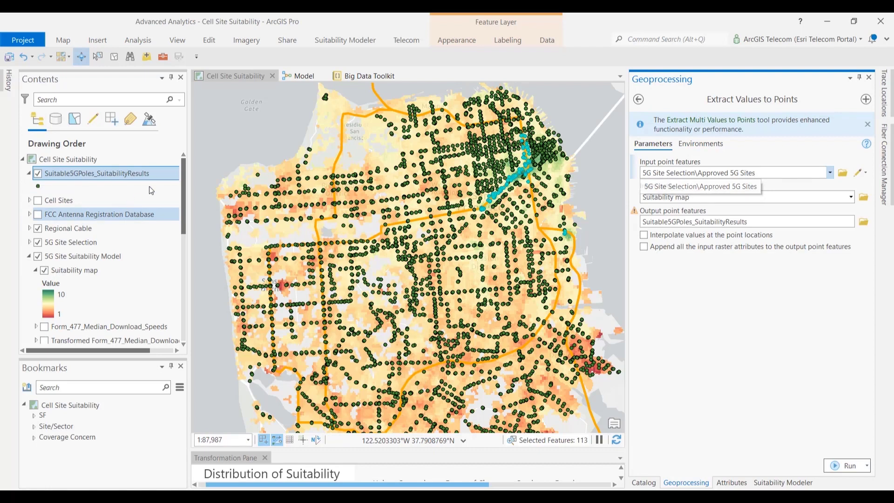
# Add the three latest History runs to the empty model, chaining Extract Values to Points into both selections, and fit the diagram.
pyautogui.click(297, 81)
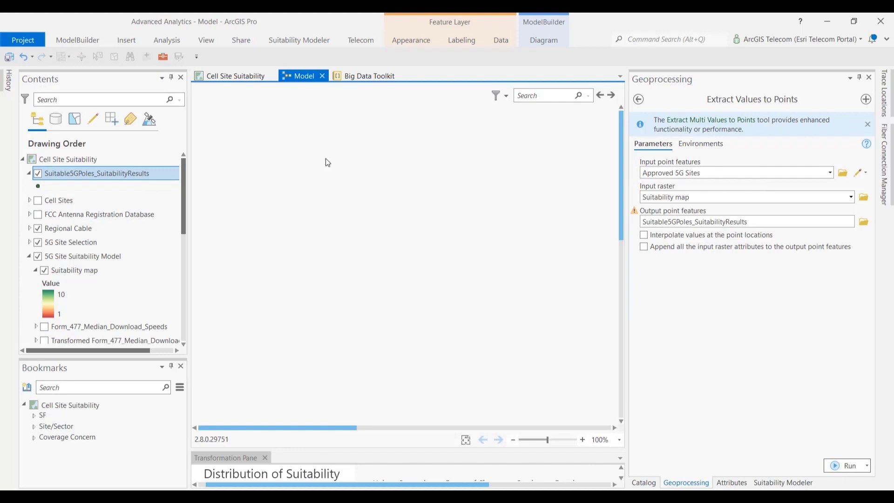
pyautogui.click(8, 80)
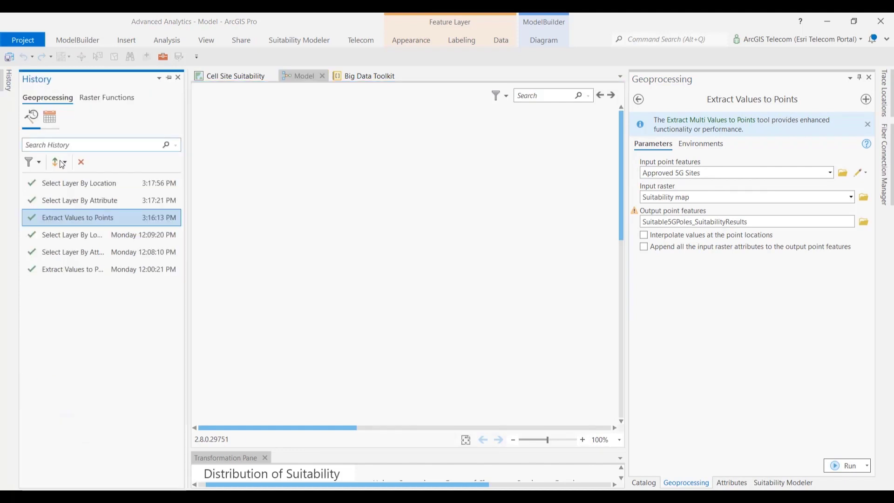
pyautogui.keyDown('shift'); pyautogui.click(71, 184); pyautogui.keyUp('shift')
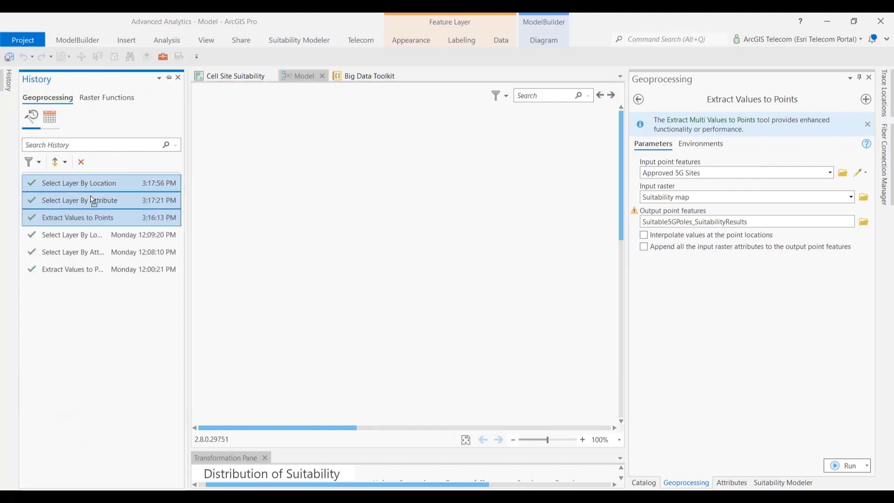
pyautogui.click(325, 181)
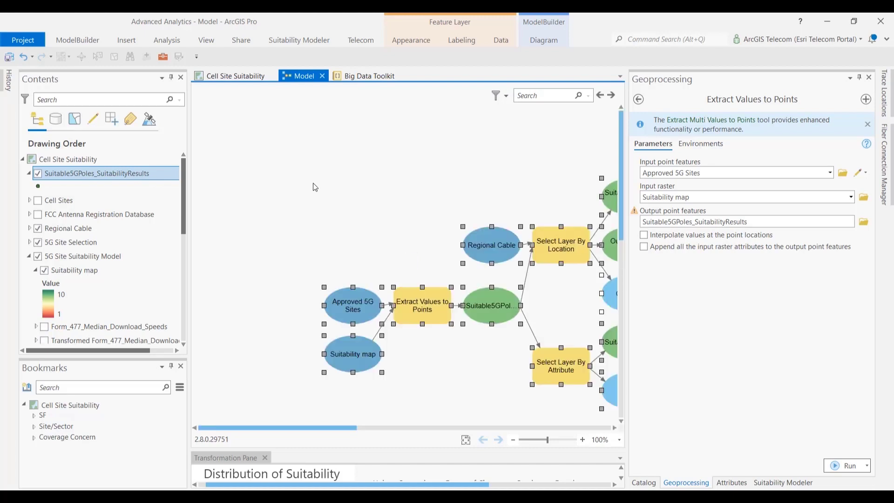
pyautogui.click(92, 42)
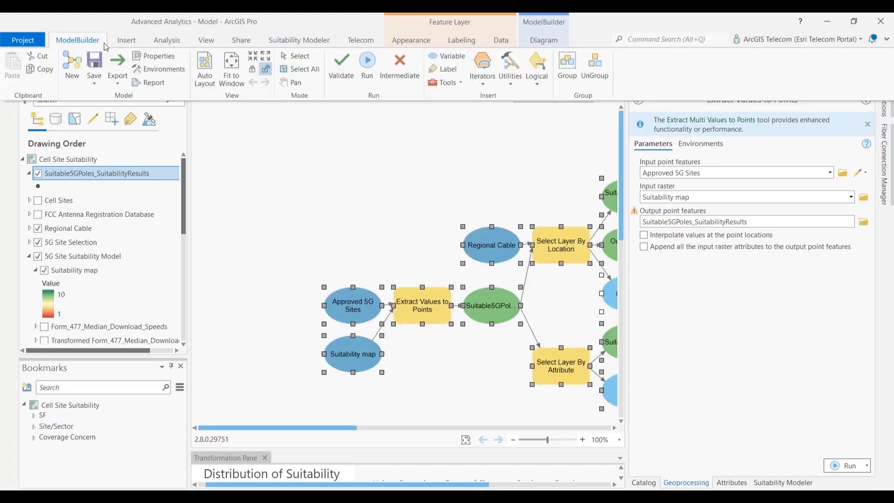
pyautogui.click(232, 69)
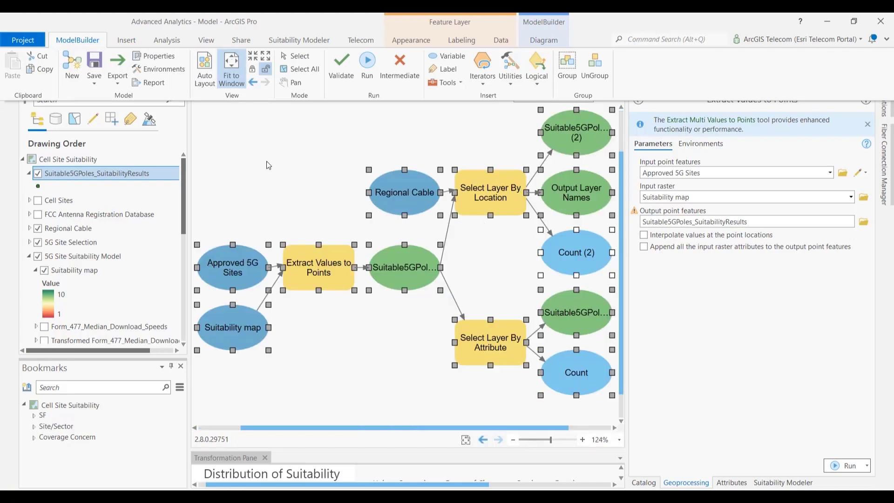
pyautogui.click(357, 345)
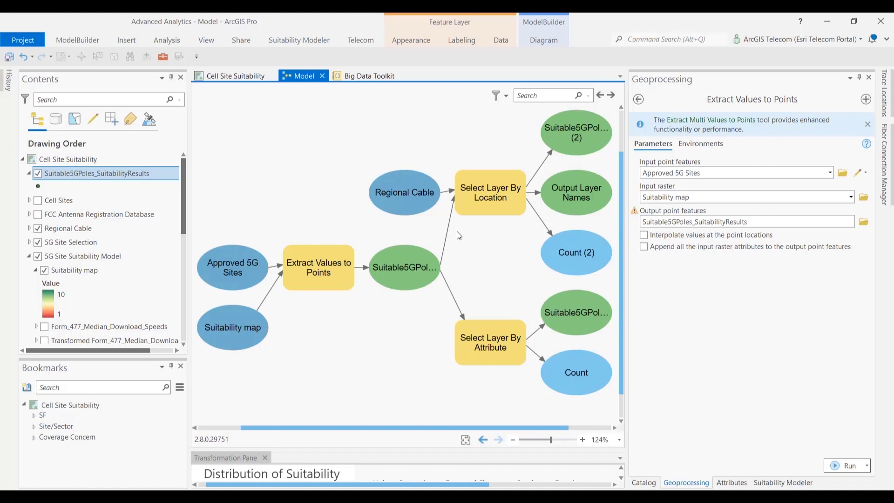
pyautogui.click(85, 39)
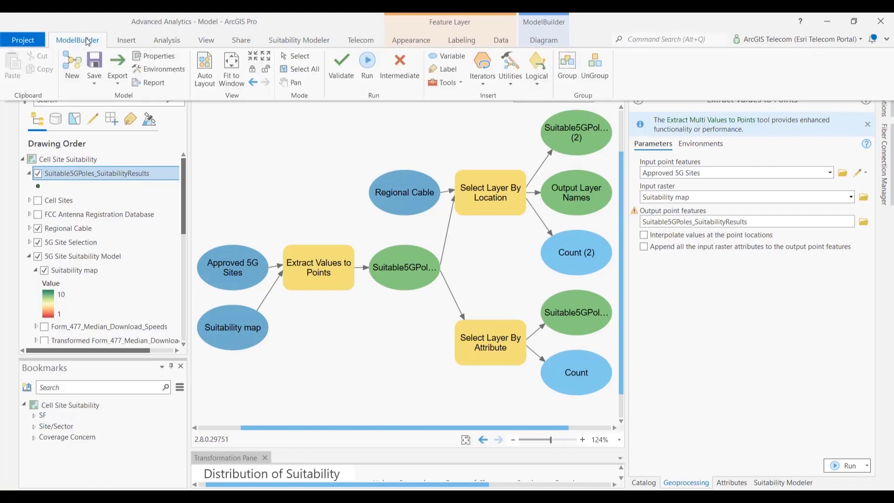
# Send the model to the Python window and scroll to the top of the generated arcpy script.
pyautogui.click(116, 79)
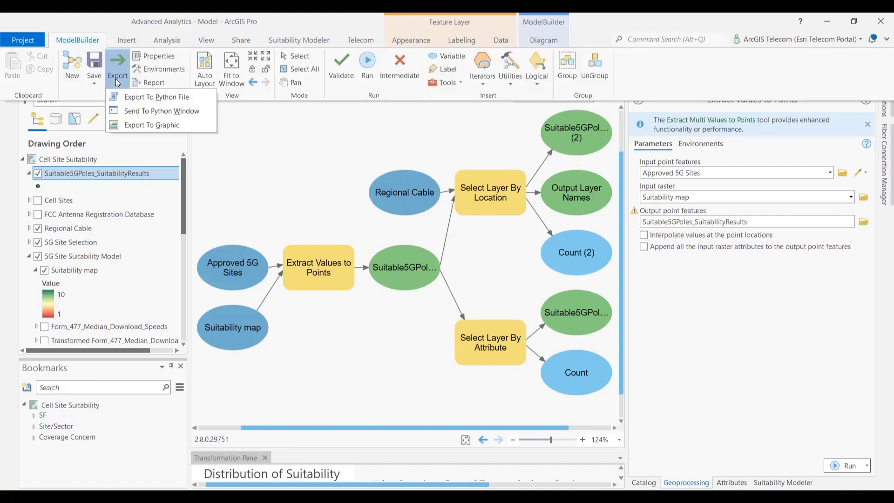
pyautogui.click(143, 111)
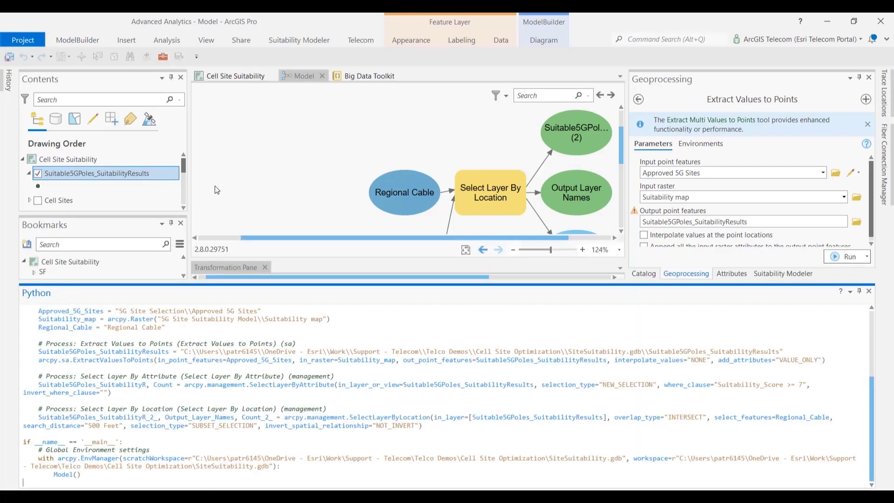
pyautogui.scroll(1, 314, 331)
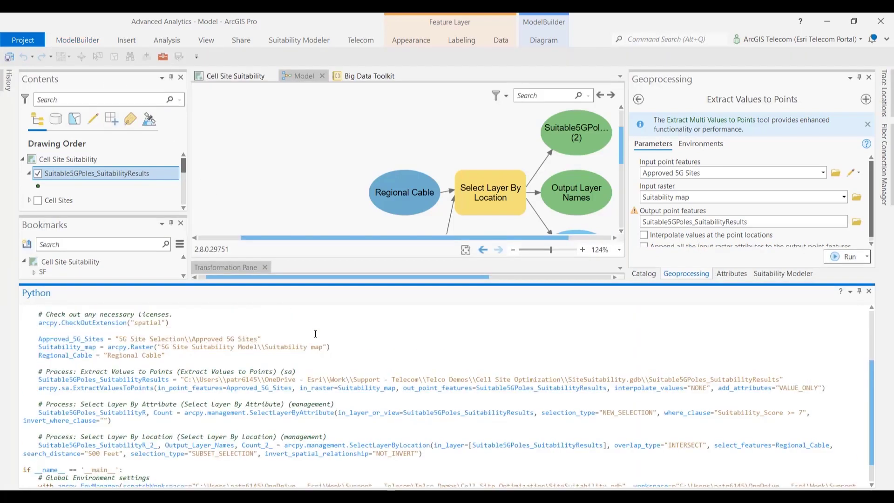
pyautogui.scroll(3, 322, 354)
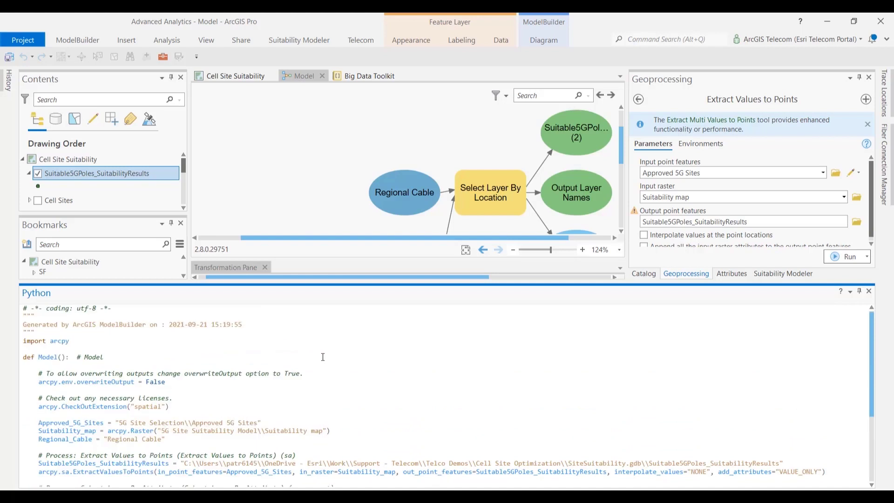